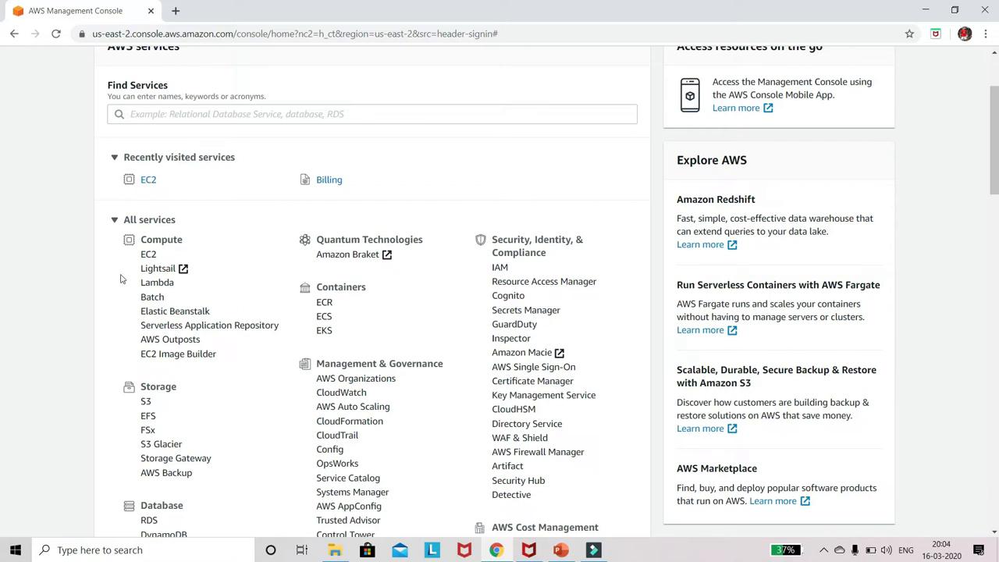
Step: Open the EC2 service and start launching a new instance from its dashboard
{"action": "scroll", "coordinate": [188, 328], "scroll_direction": "up", "scroll_amount": 2}
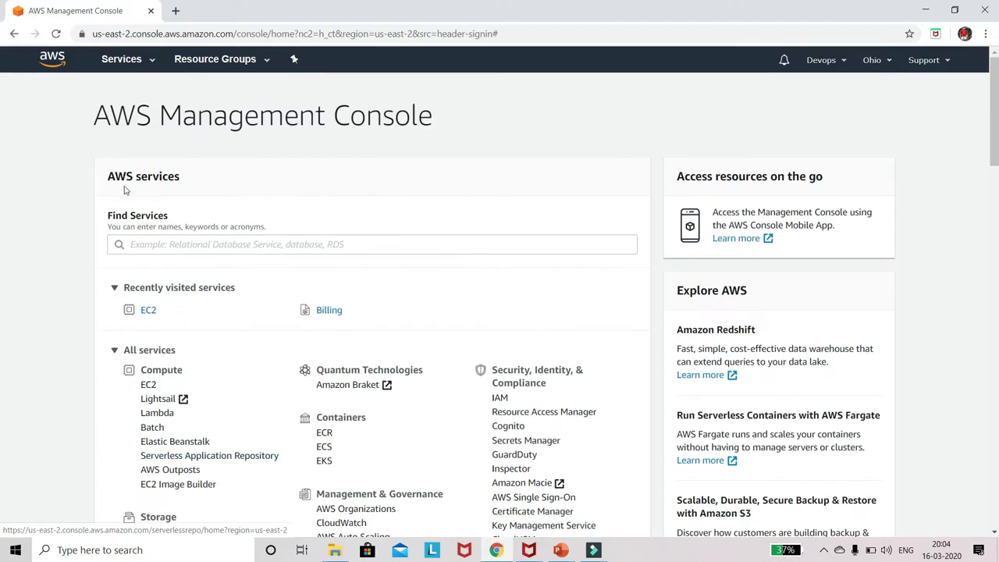
{"action": "left_click", "coordinate": [145, 60]}
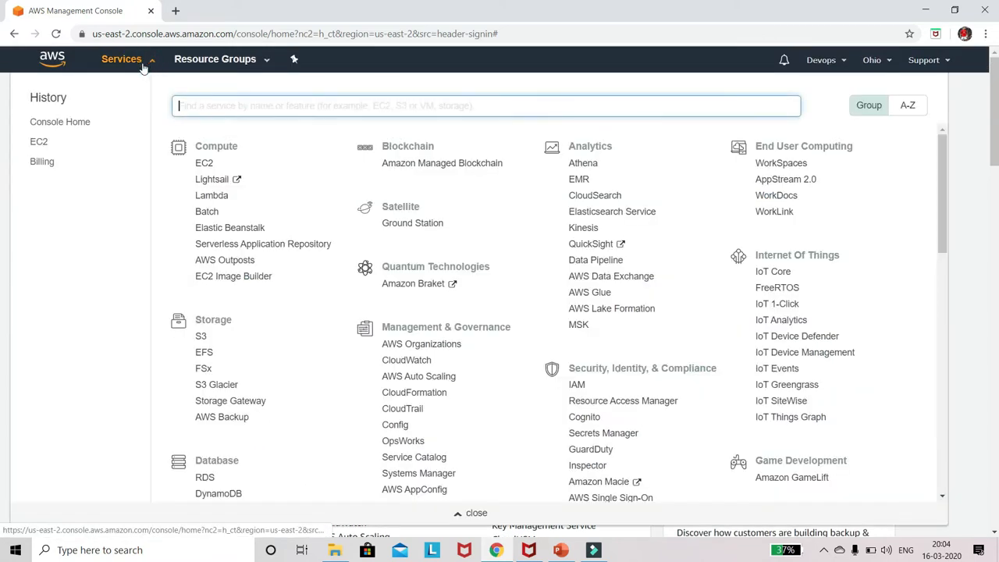
{"action": "left_click", "coordinate": [204, 164]}
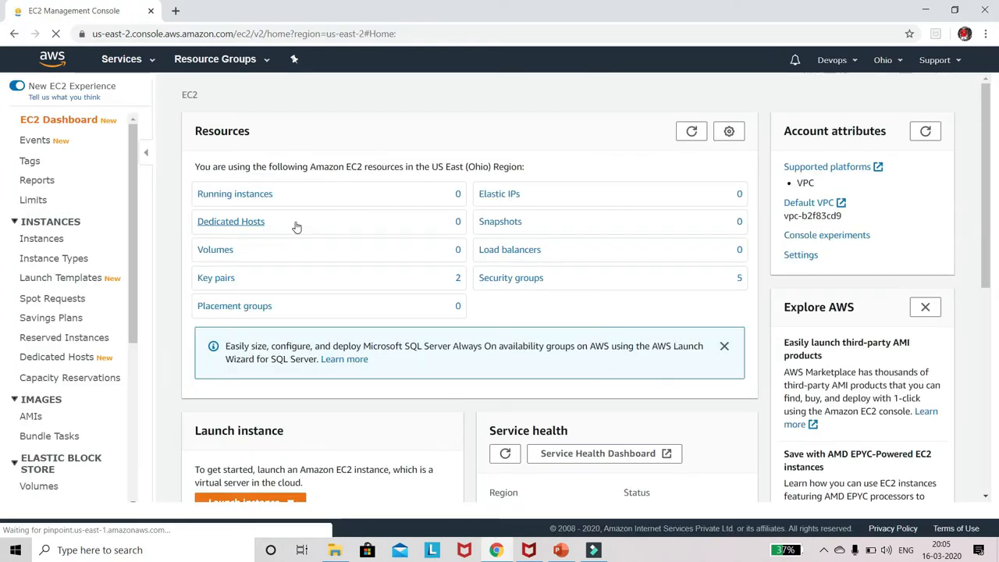
{"action": "scroll", "coordinate": [294, 226], "scroll_direction": "down", "scroll_amount": 2}
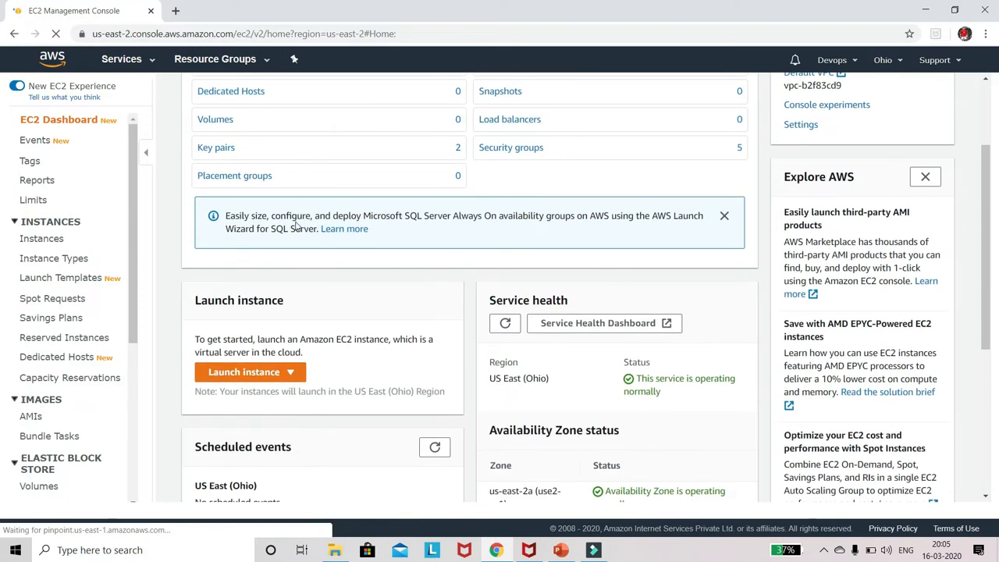
{"action": "left_click", "coordinate": [273, 379]}
{"action": "left_click", "coordinate": [248, 394]}
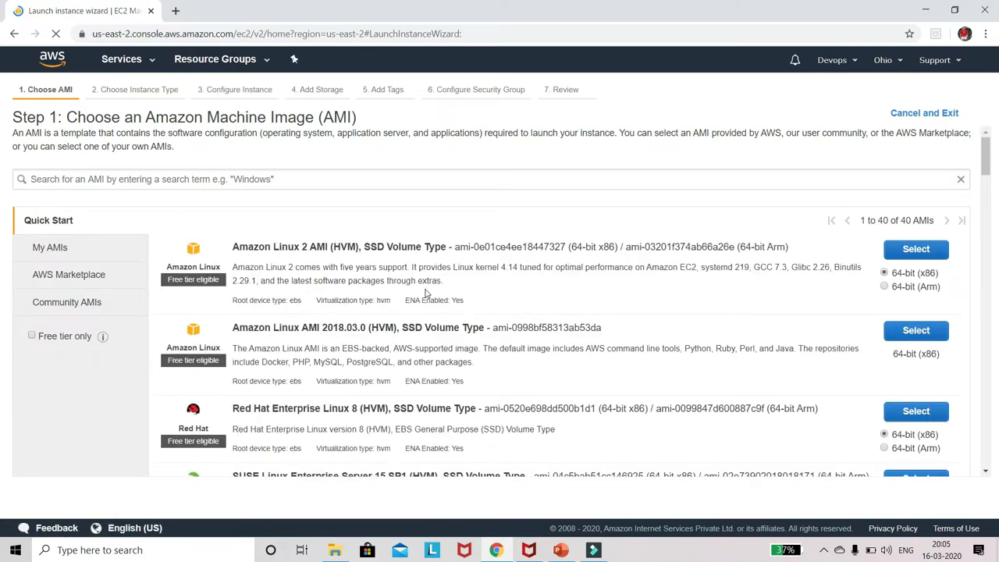
Step: Browse the quick-start machine images and select Ubuntu Server 18.04 LTS (HVM), SSD Volume Type, in 64-bit (x86)
{"action": "scroll", "coordinate": [426, 293], "scroll_direction": "down", "scroll_amount": 2}
{"action": "scroll", "coordinate": [426, 293], "scroll_direction": "down", "scroll_amount": 2}
{"action": "scroll", "coordinate": [336, 261], "scroll_direction": "up", "scroll_amount": 4}
{"action": "scroll", "coordinate": [361, 293], "scroll_direction": "down", "scroll_amount": 2}
{"action": "scroll", "coordinate": [333, 348], "scroll_direction": "down", "scroll_amount": 2}
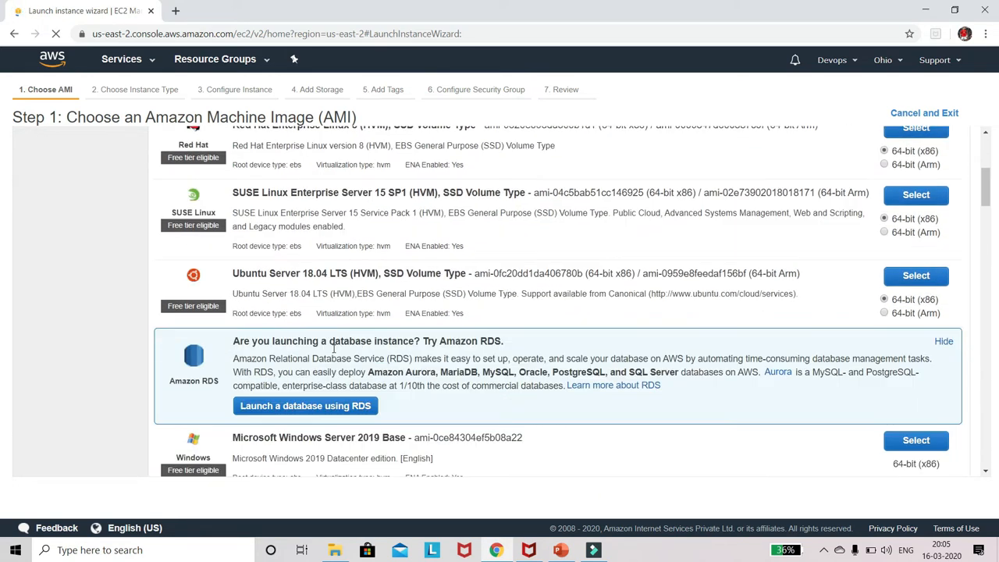
{"action": "scroll", "coordinate": [333, 347], "scroll_direction": "down", "scroll_amount": 1}
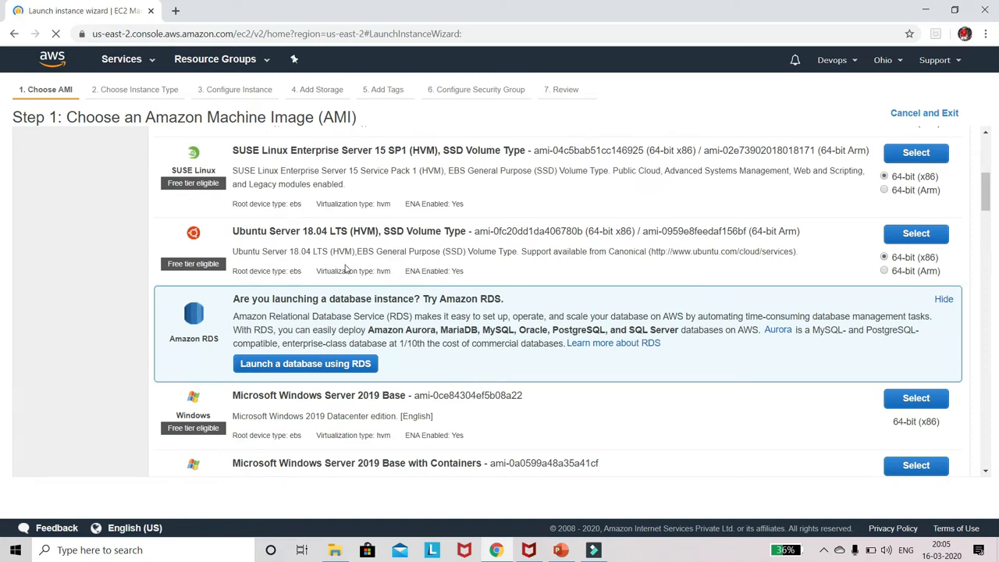
{"action": "scroll", "coordinate": [345, 268], "scroll_direction": "up", "scroll_amount": 1}
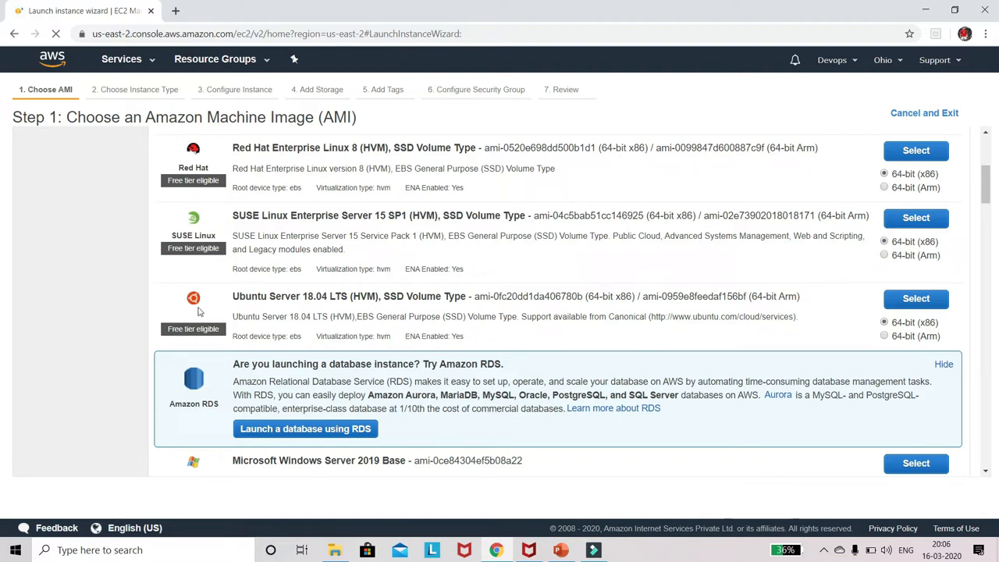
{"action": "scroll", "coordinate": [212, 288], "scroll_direction": "up", "scroll_amount": 5}
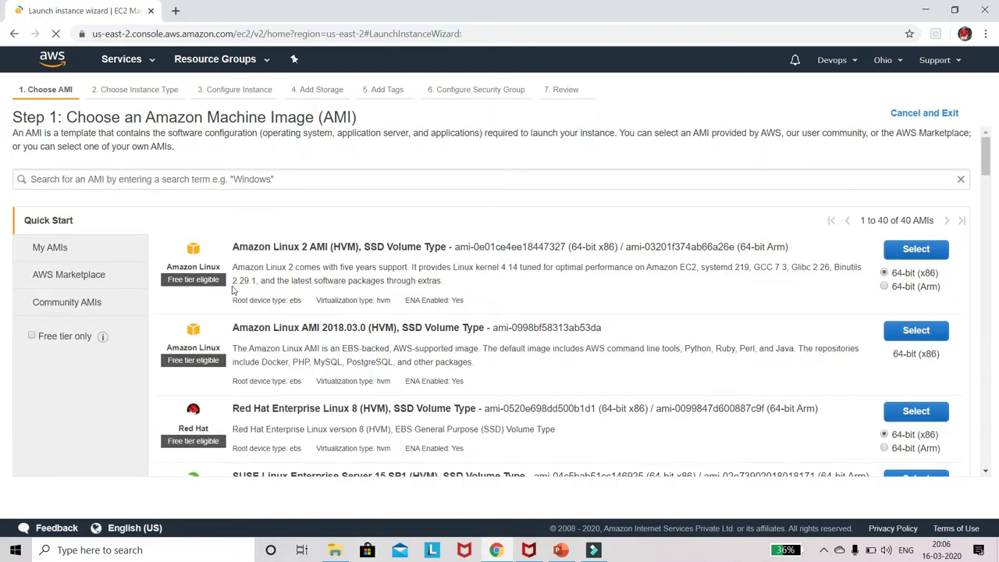
{"action": "scroll", "coordinate": [422, 324], "scroll_direction": "down", "scroll_amount": 3}
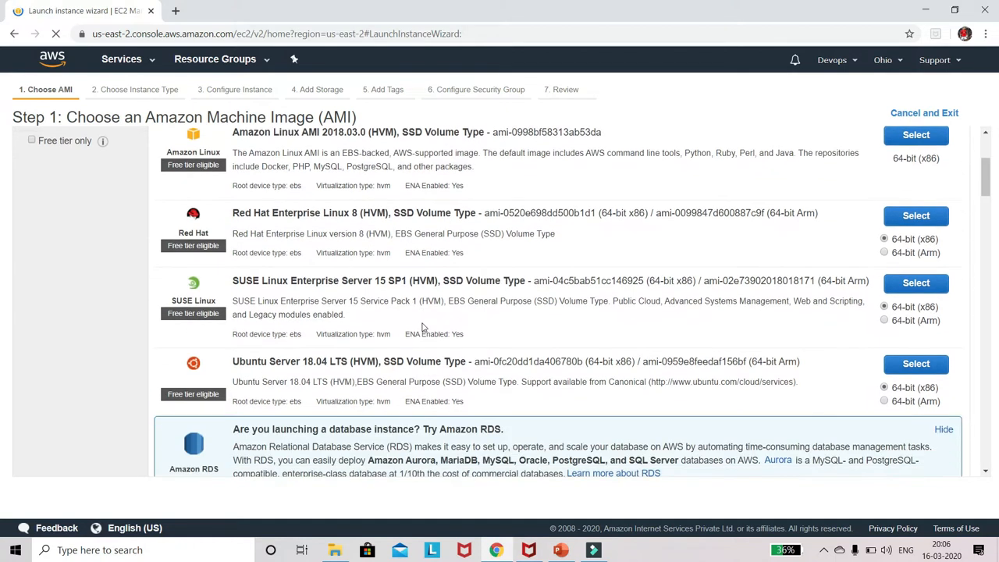
{"action": "scroll", "coordinate": [422, 327], "scroll_direction": "down", "scroll_amount": 1}
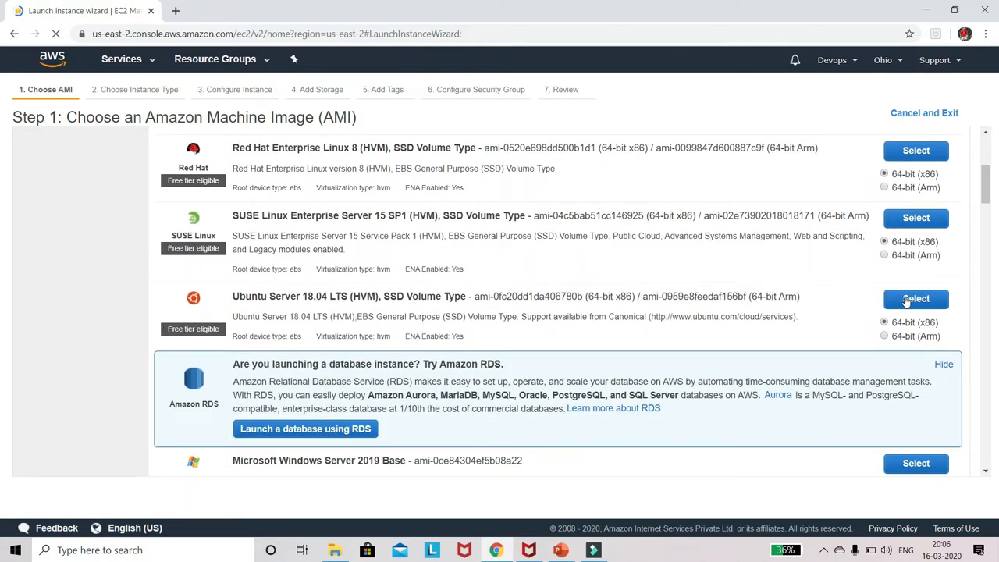
{"action": "left_click", "coordinate": [907, 300]}
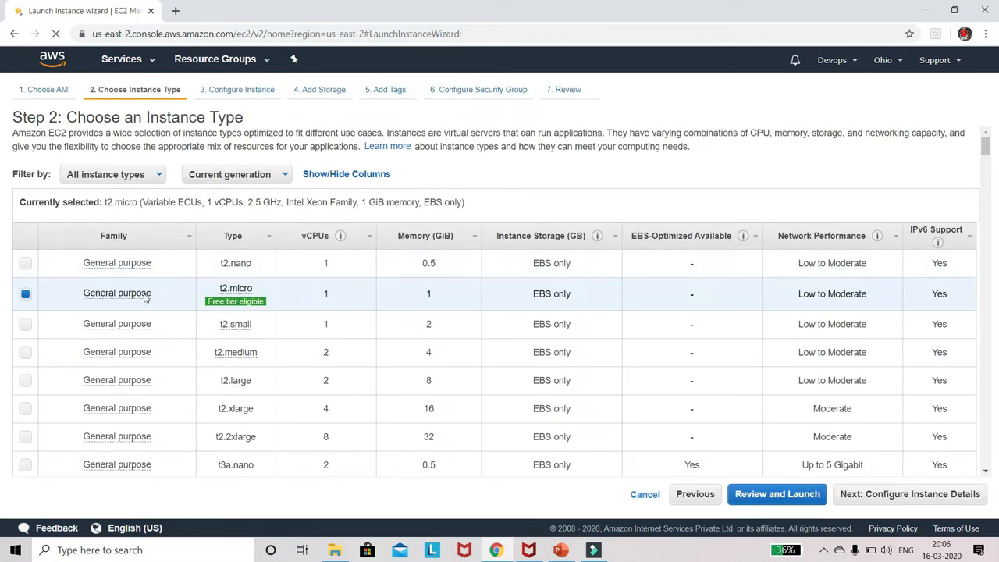
Step: Accept the t2.micro instance type and the default instance details, storage and tags, advancing to the security group configuration
{"action": "mouse_move", "coordinate": [232, 306]}
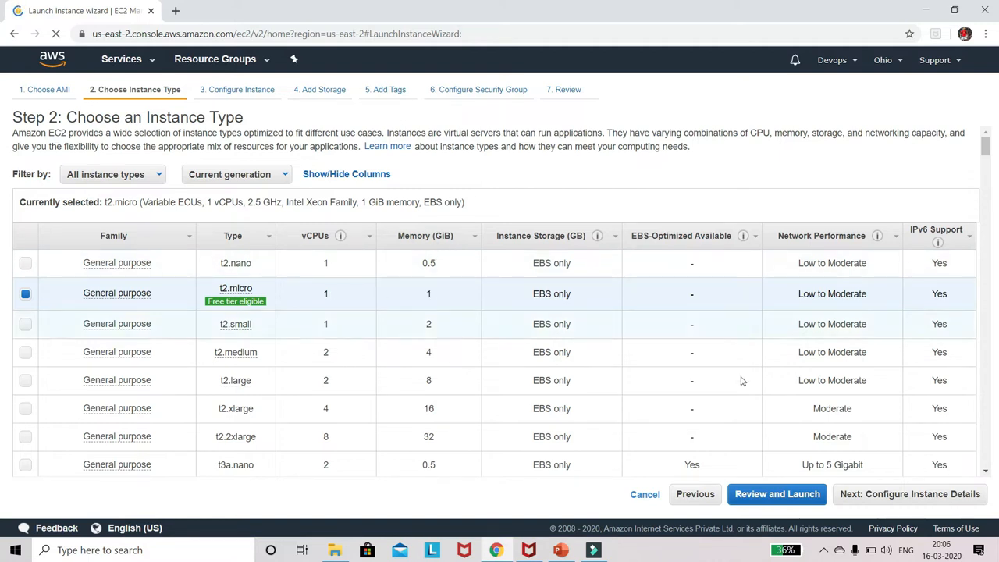
{"action": "left_click", "coordinate": [895, 497]}
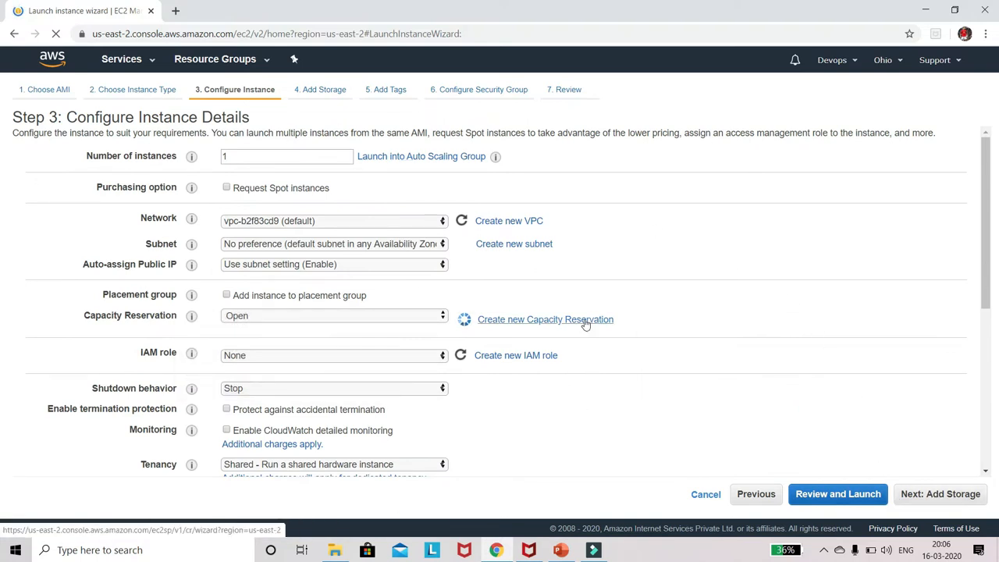
{"action": "left_click", "coordinate": [927, 492]}
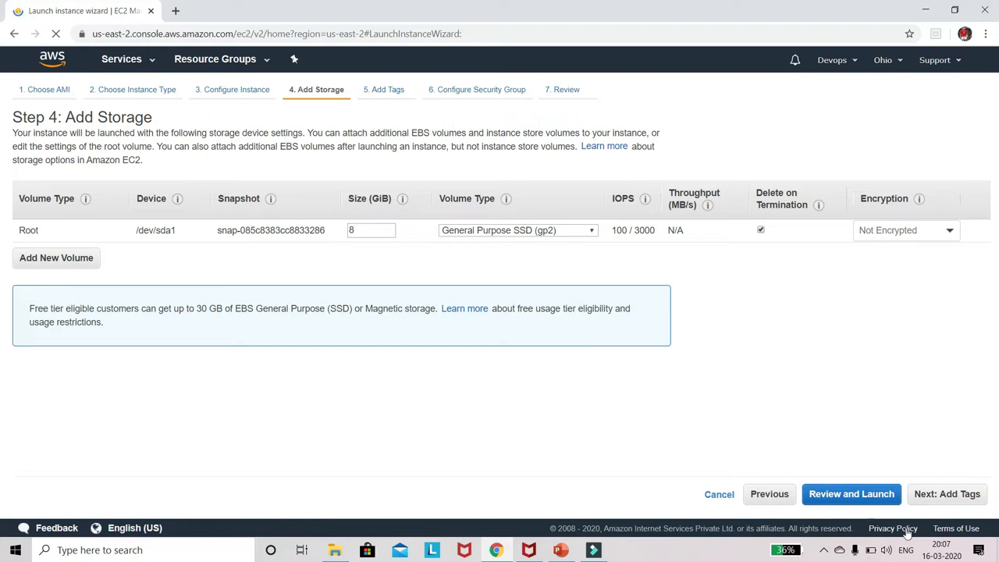
{"action": "left_click", "coordinate": [944, 493]}
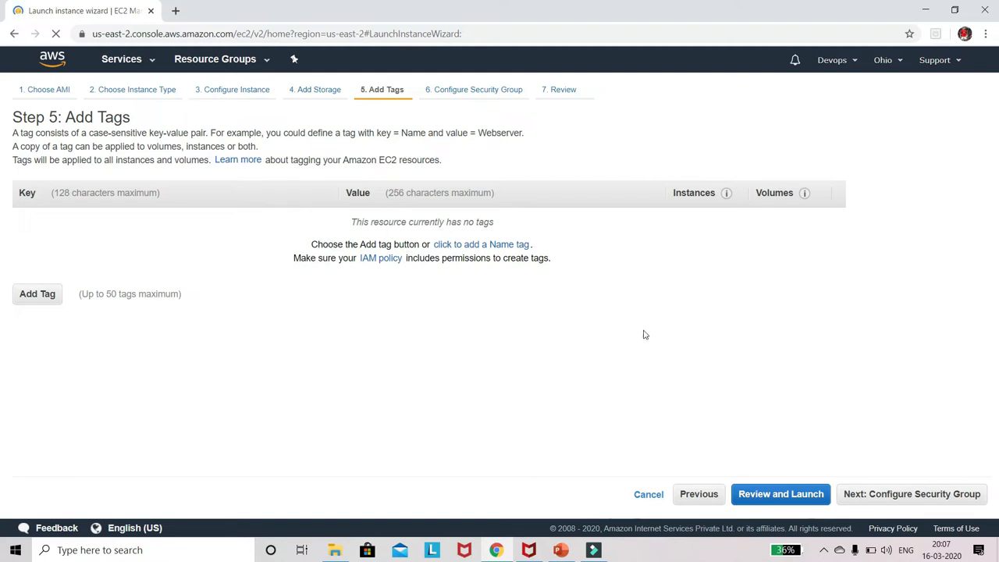
{"action": "left_click", "coordinate": [910, 494]}
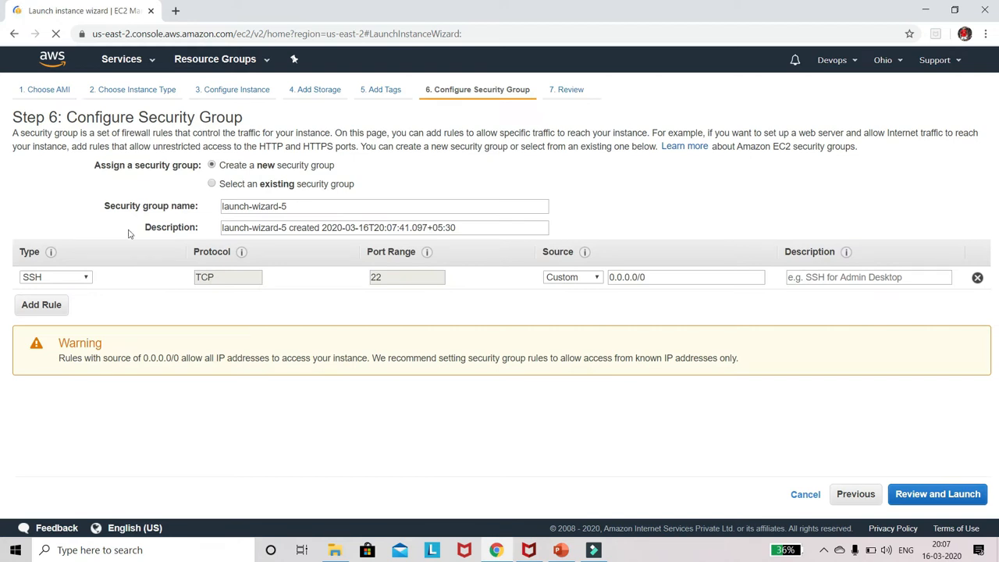
Step: Keep the security group rule type as SSH, set its source to Anywhere, and continue to the launch review
{"action": "left_click", "coordinate": [85, 279]}
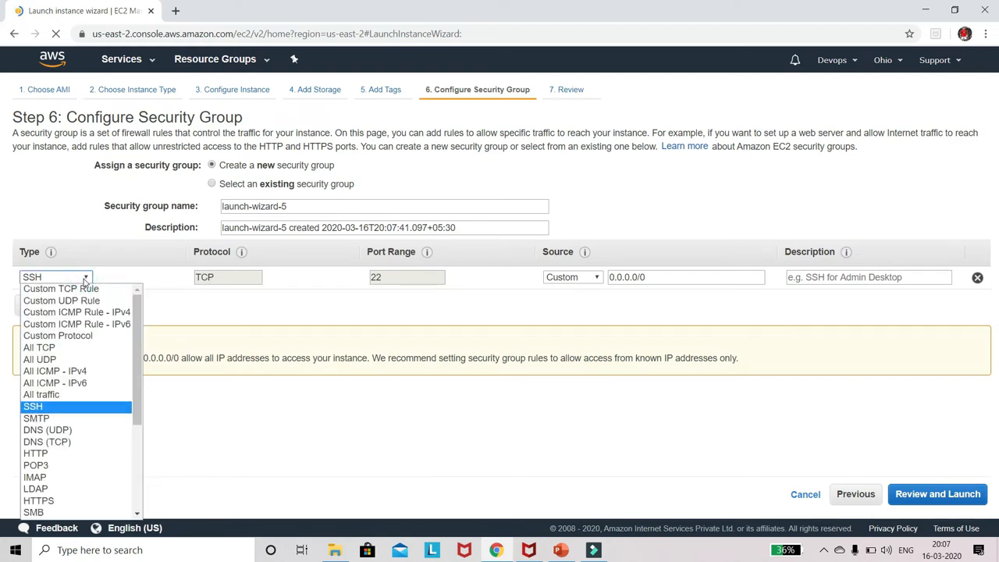
{"action": "mouse_move", "coordinate": [140, 343]}
{"action": "left_mouse_down"}
{"action": "mouse_move", "coordinate": [142, 426]}
{"action": "mouse_move", "coordinate": [143, 358]}
{"action": "left_mouse_up"}
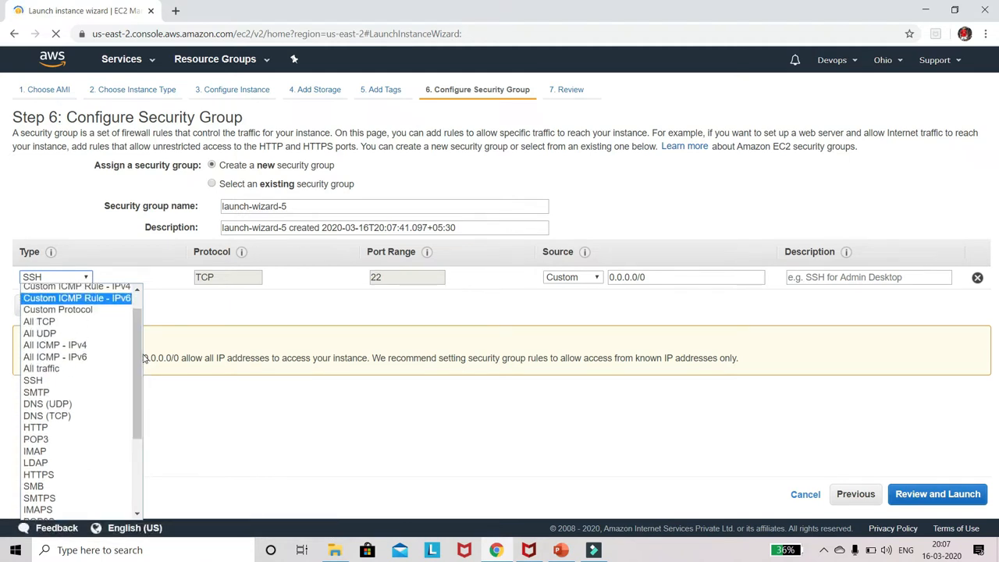
{"action": "left_click", "coordinate": [83, 385]}
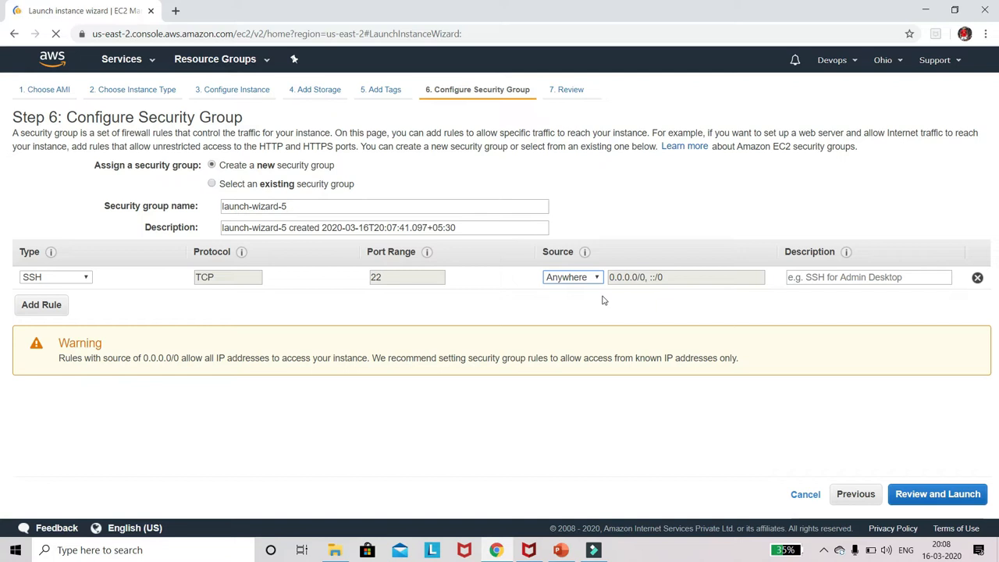
{"action": "left_click", "coordinate": [932, 494]}
Step: Review the AMI, instance type and security group settings, and proceed to the key pair selection for launch
{"action": "scroll", "coordinate": [688, 411], "scroll_direction": "down", "scroll_amount": 3}
{"action": "scroll", "coordinate": [687, 411], "scroll_direction": "up", "scroll_amount": 4}
{"action": "scroll", "coordinate": [503, 354], "scroll_direction": "down", "scroll_amount": 1}
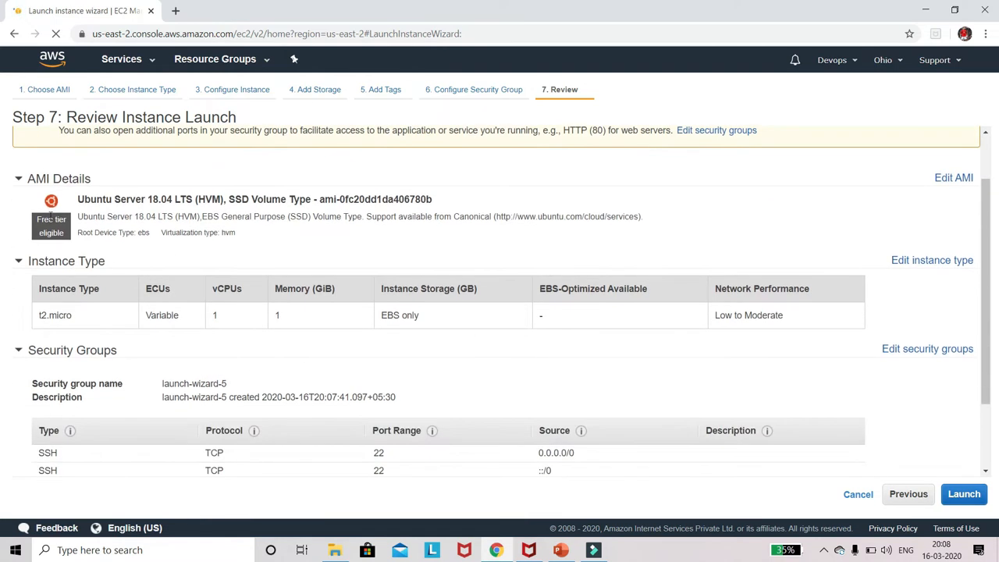
{"action": "scroll", "coordinate": [245, 334], "scroll_direction": "down", "scroll_amount": 1}
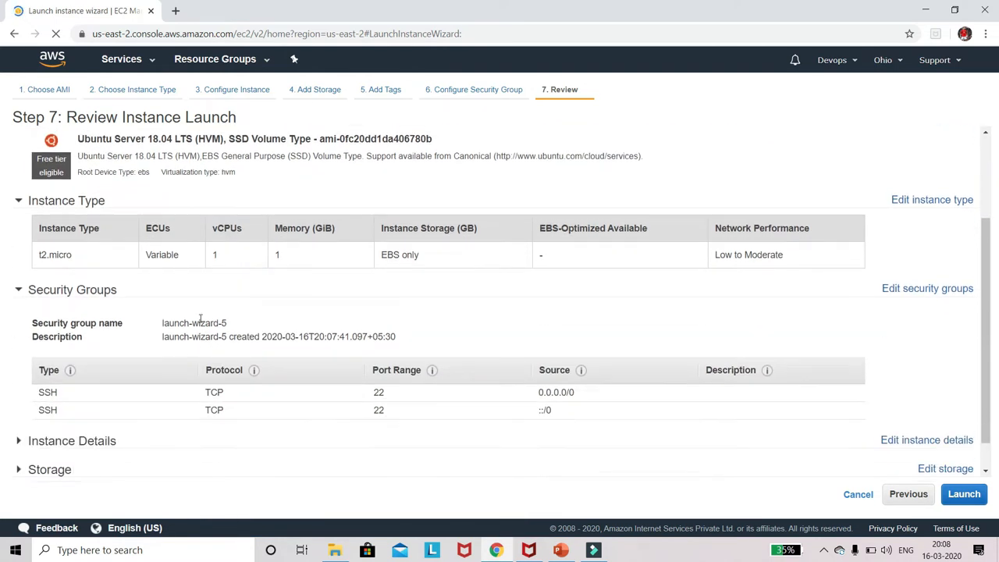
{"action": "scroll", "coordinate": [226, 306], "scroll_direction": "down", "scroll_amount": 1}
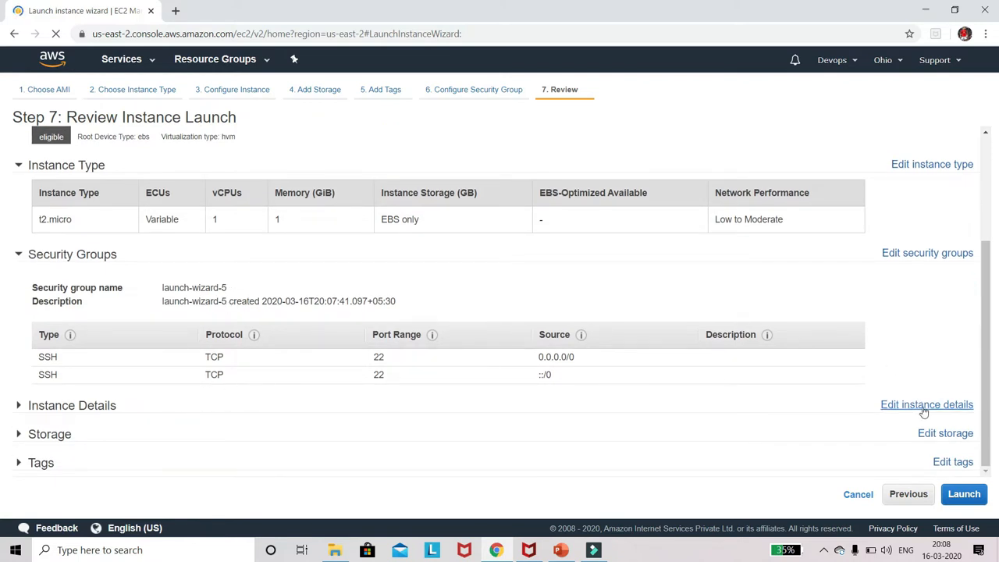
{"action": "left_click", "coordinate": [964, 493]}
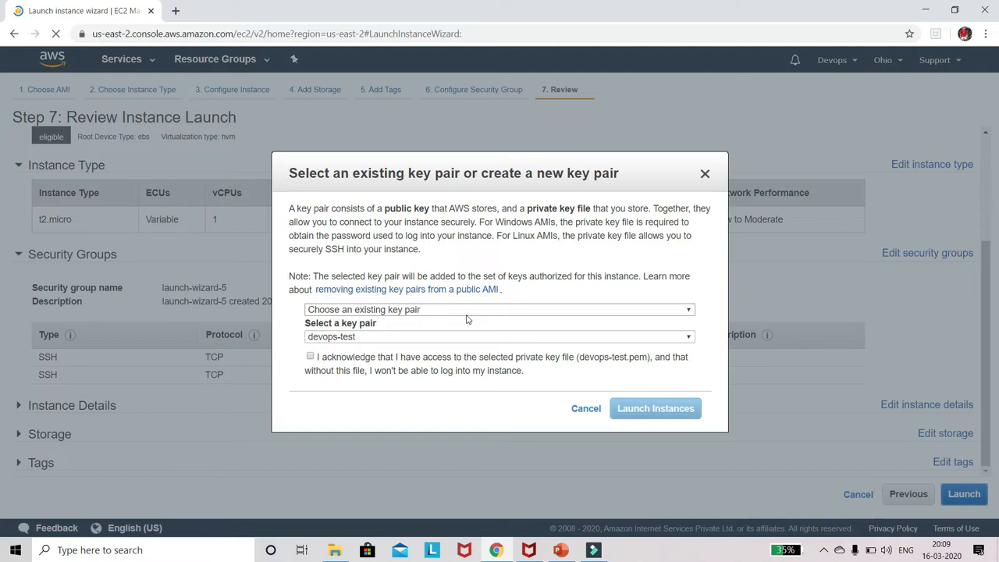
Step: Create a new key pair named Ubuntu-test and download its private key file
{"action": "left_click", "coordinate": [437, 309]}
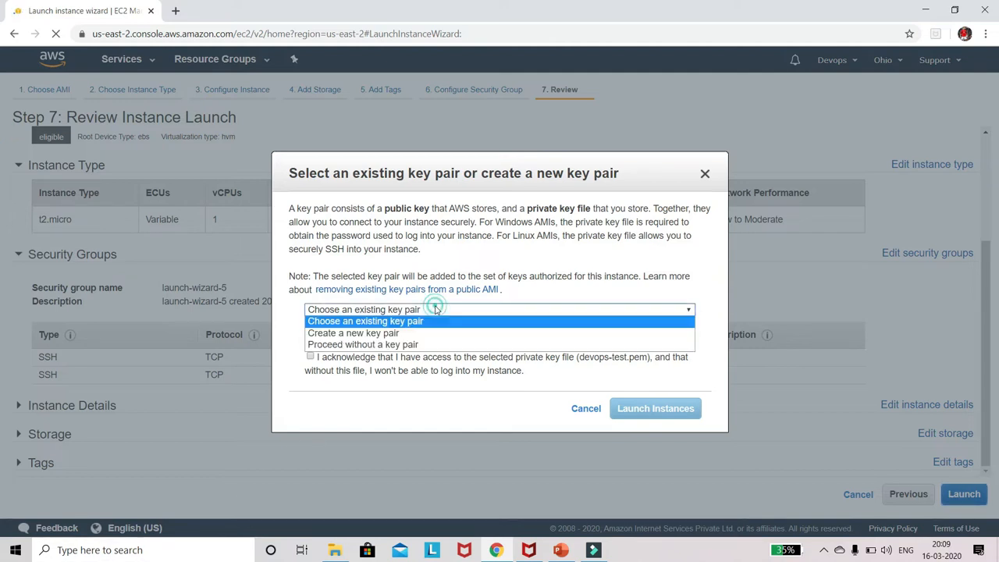
{"action": "left_click", "coordinate": [404, 334]}
{"action": "left_click", "coordinate": [409, 337]}
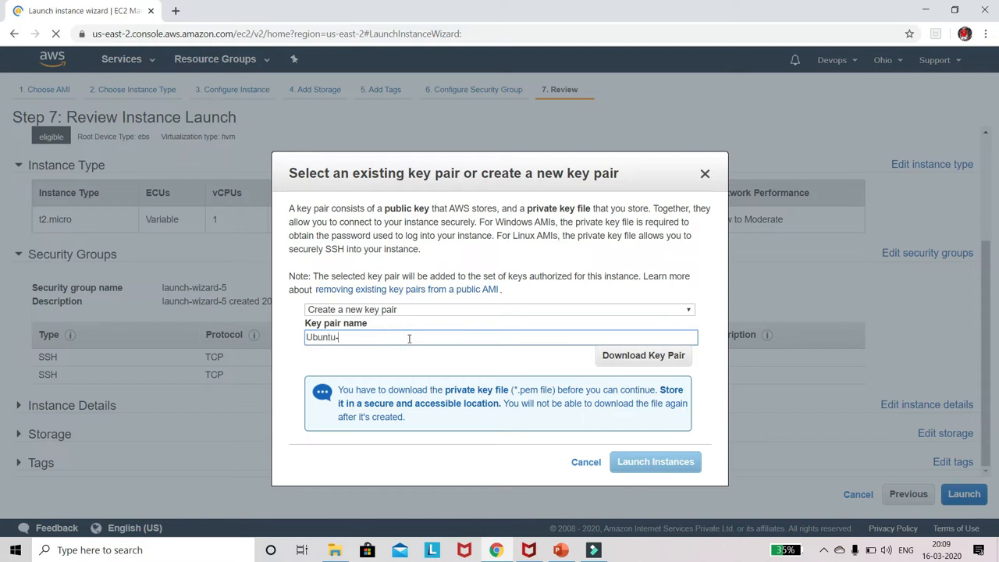
{"action": "left_click", "coordinate": [633, 358]}
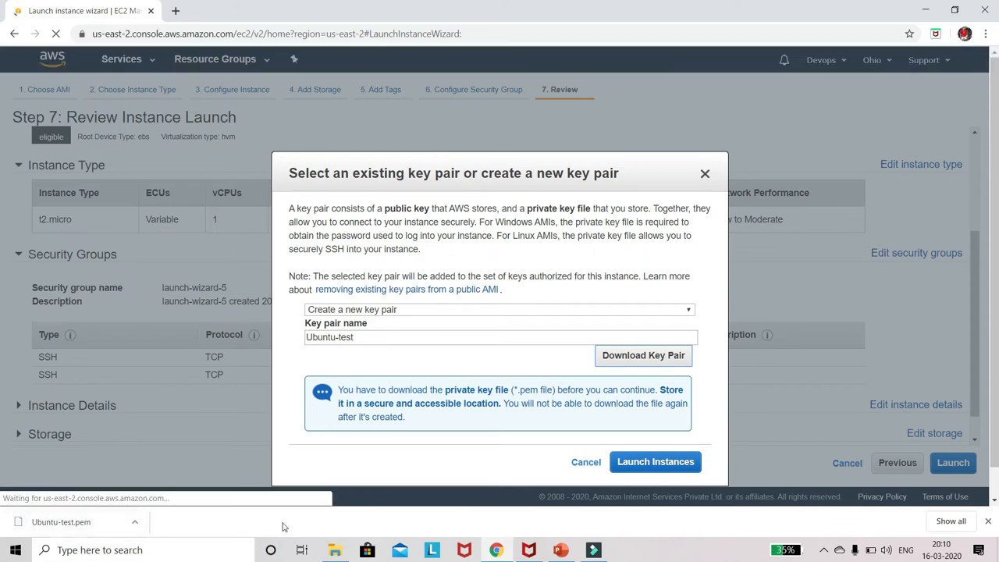
Step: Launch the instance and name it Ubuntu in the instances list
{"action": "left_click", "coordinate": [686, 464]}
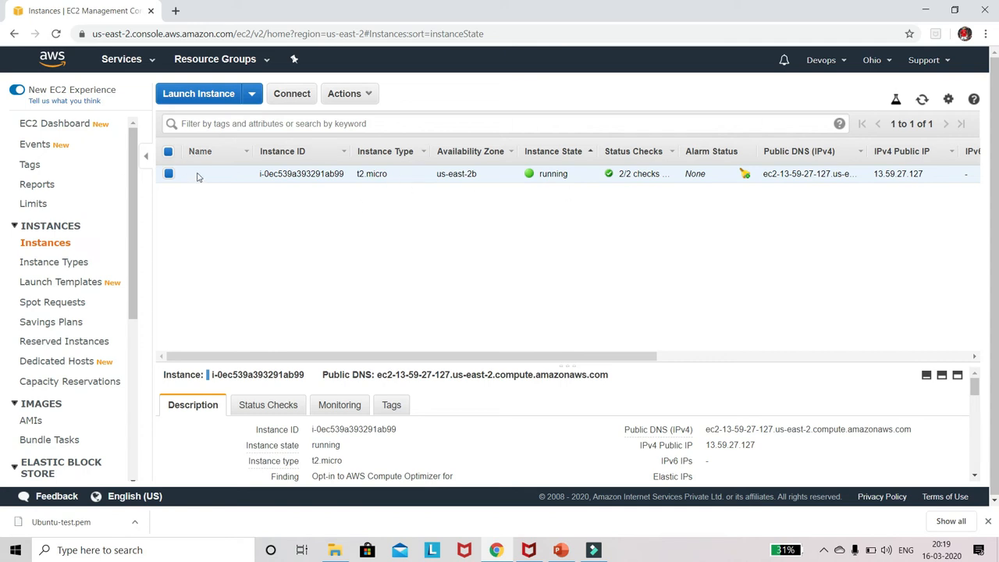
{"action": "left_click", "coordinate": [242, 175]}
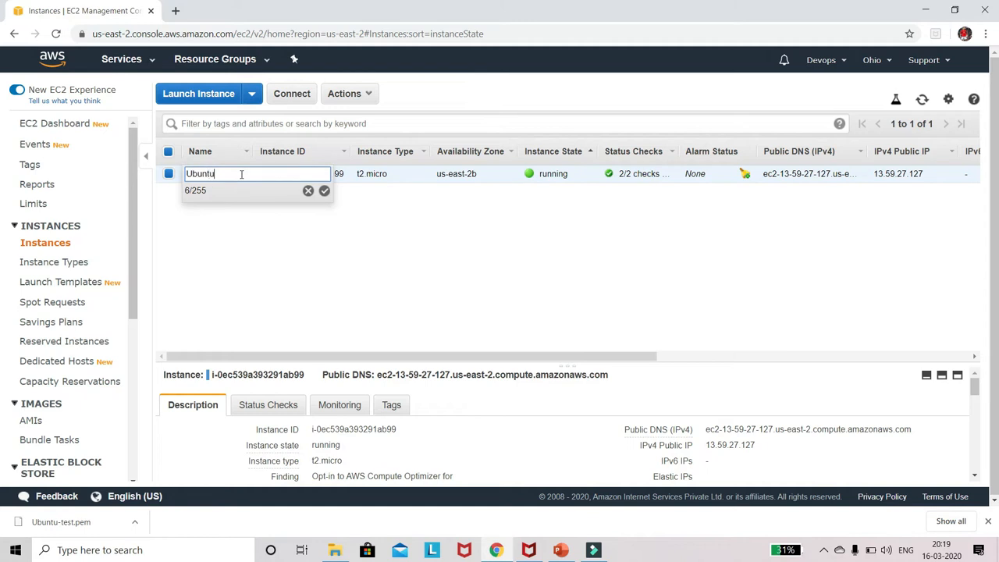
{"action": "left_click", "coordinate": [323, 191]}
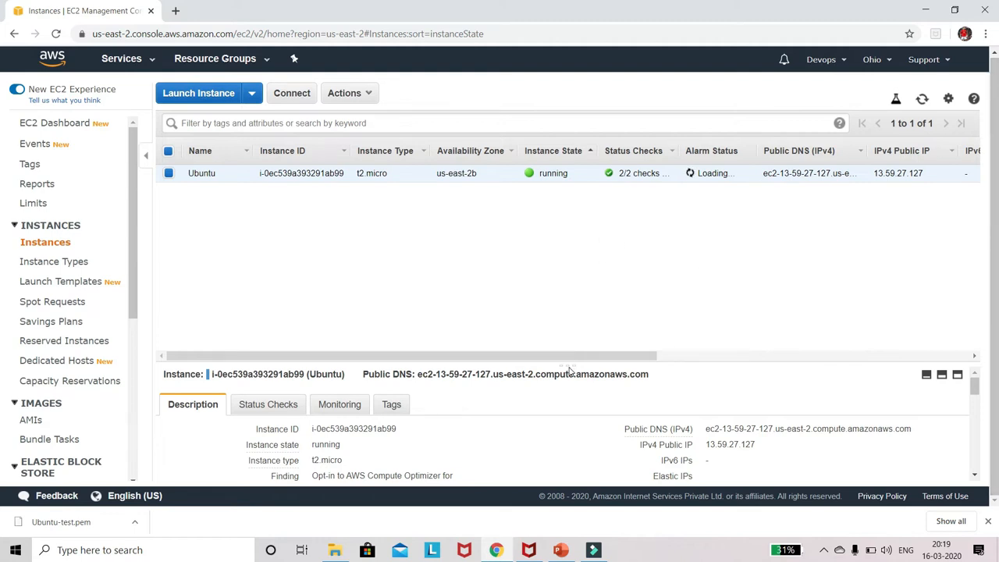
Step: Enlarge the instance's details area and examine its description, status checks, monitoring and tags
{"action": "left_click_drag", "start_coordinate": [568, 363], "coordinate": [576, 280]}
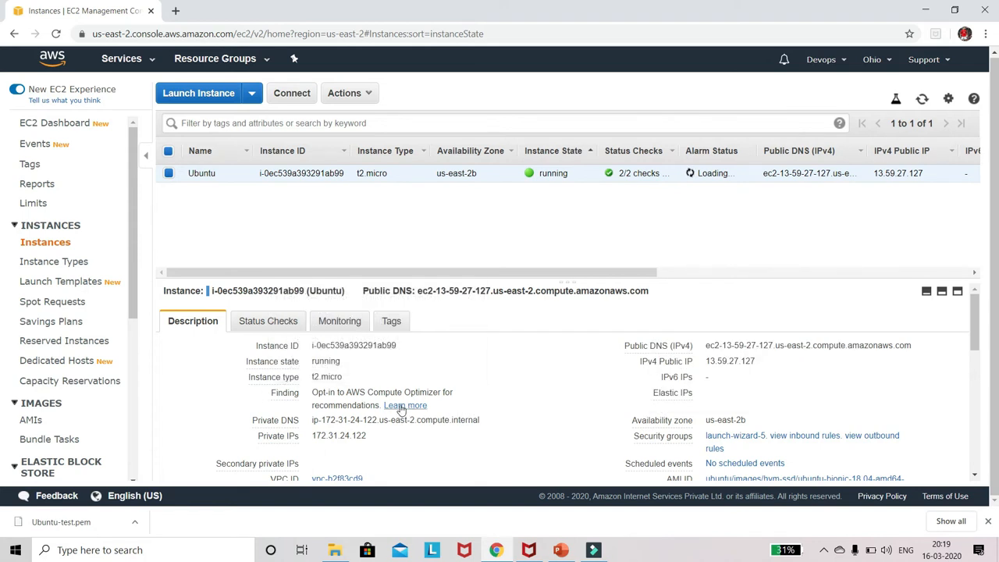
{"action": "scroll", "coordinate": [603, 415], "scroll_direction": "down", "scroll_amount": 3}
{"action": "scroll", "coordinate": [603, 416], "scroll_direction": "up", "scroll_amount": 5}
{"action": "left_click", "coordinate": [282, 324]}
{"action": "left_click", "coordinate": [331, 324]}
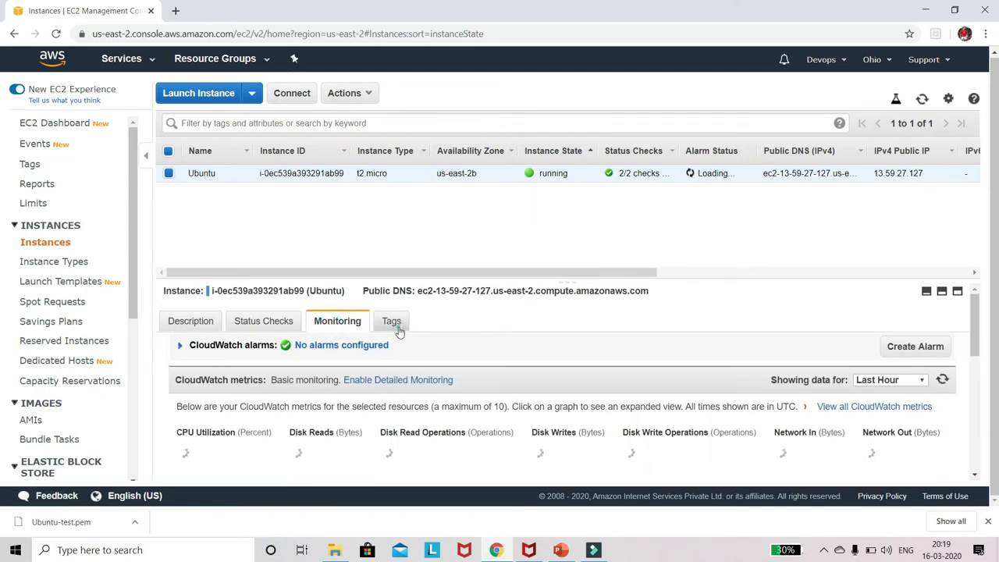
{"action": "left_click", "coordinate": [391, 322]}
{"action": "left_click", "coordinate": [188, 320]}
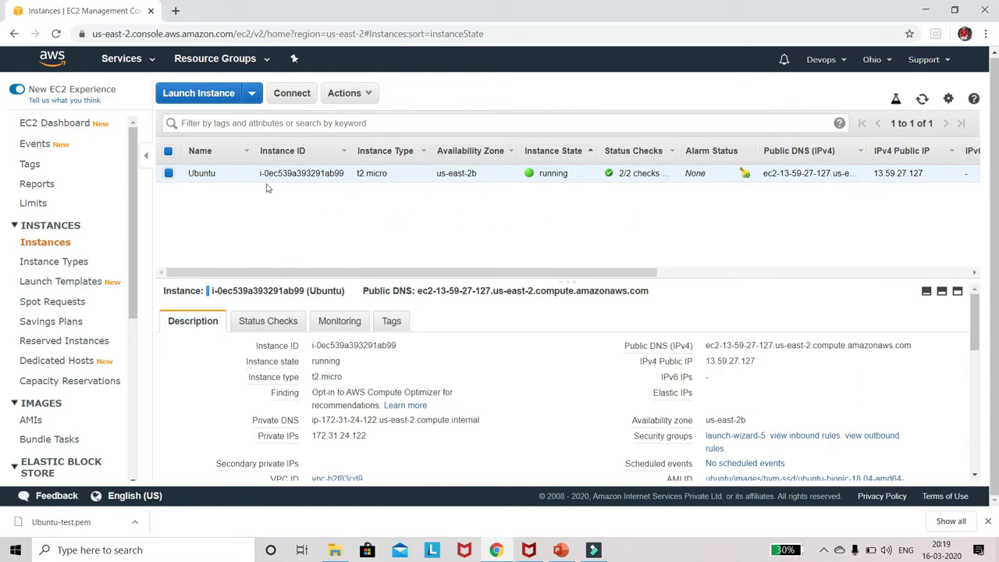
Step: Search the web for "download putty" in a new browser tab and open PuTTY's latest release download page via putty.org
{"action": "left_click", "coordinate": [176, 14]}
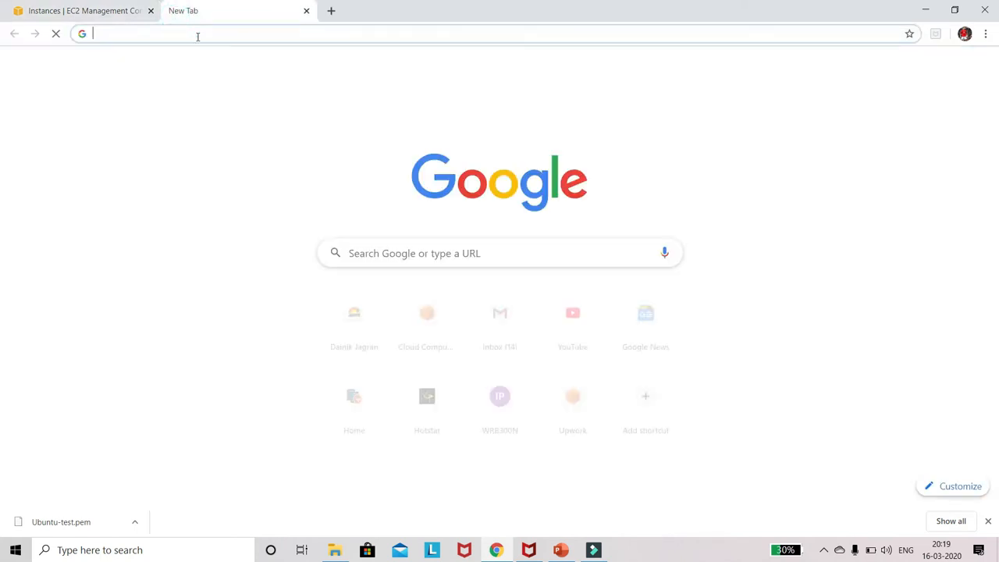
{"action": "type", "text": "download putty"}
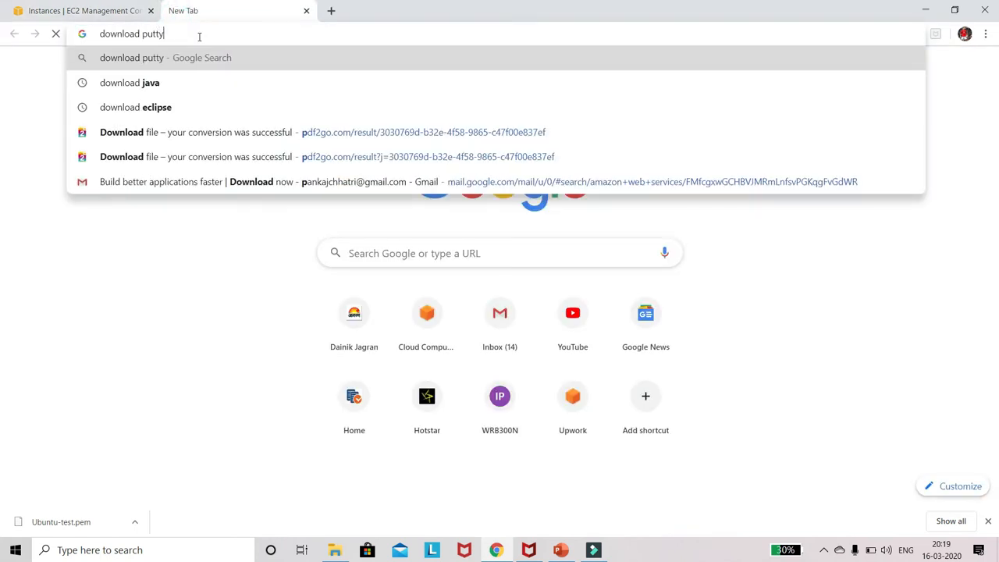
{"action": "key", "text": "Return"}
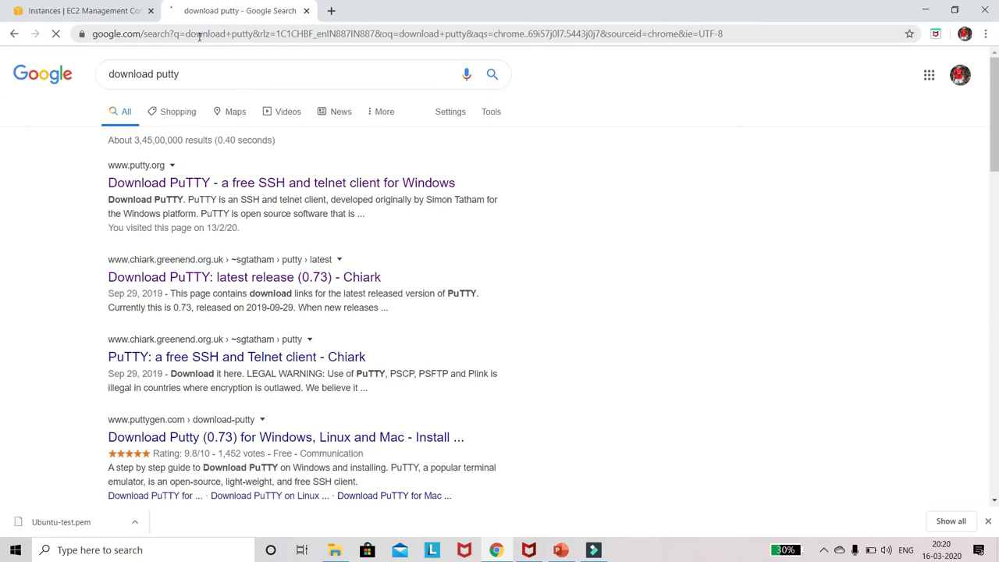
{"action": "left_click", "coordinate": [144, 188]}
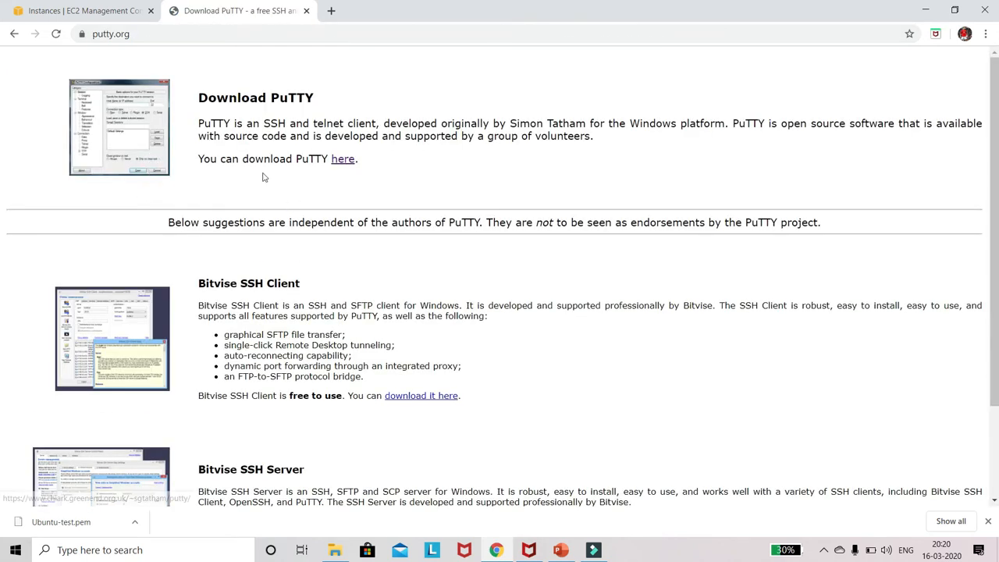
{"action": "left_click", "coordinate": [343, 160]}
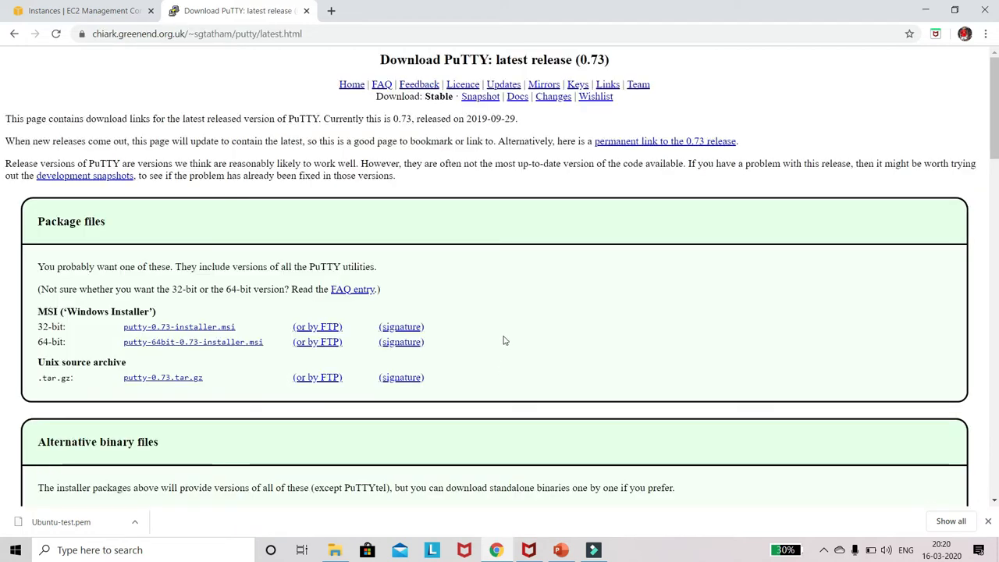
Step: Start downloading the 64-bit PuTTY installer putty-64bit-0.73-installer.msi and the 64-bit puttygen.exe
{"action": "scroll", "coordinate": [507, 337], "scroll_direction": "down", "scroll_amount": 1}
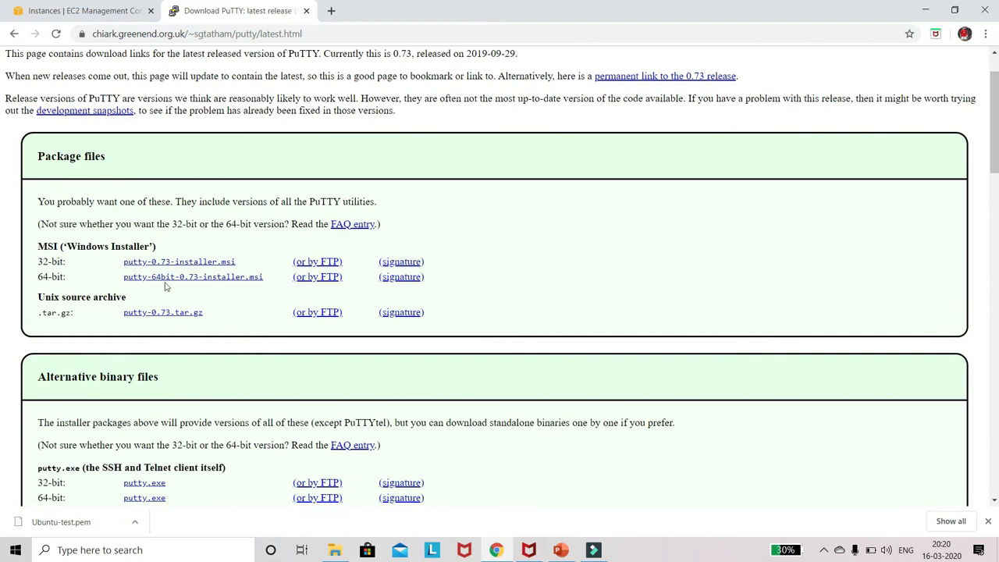
{"action": "left_click", "coordinate": [232, 281]}
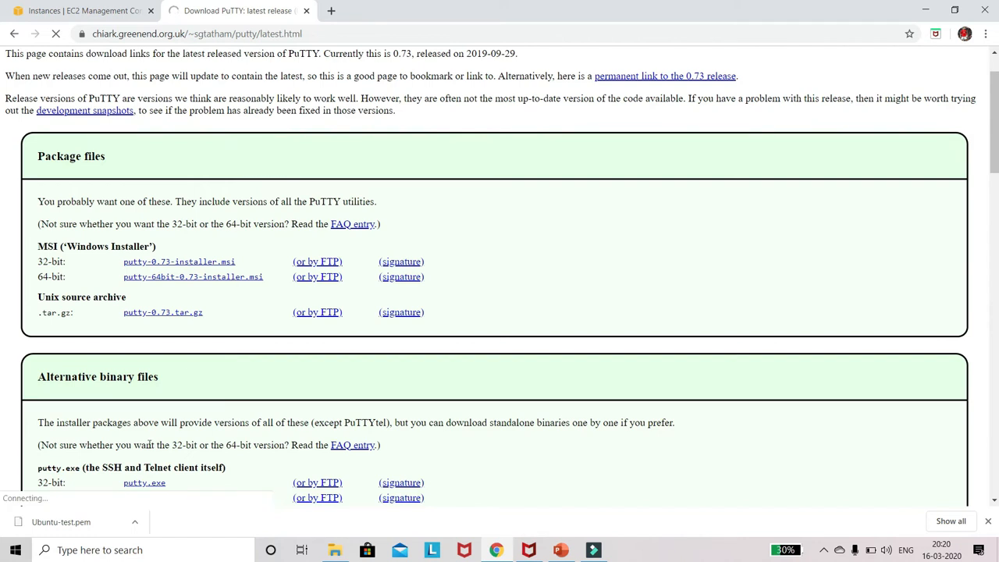
{"action": "scroll", "coordinate": [468, 310], "scroll_direction": "down", "scroll_amount": 2}
{"action": "scroll", "coordinate": [468, 310], "scroll_direction": "down", "scroll_amount": 2}
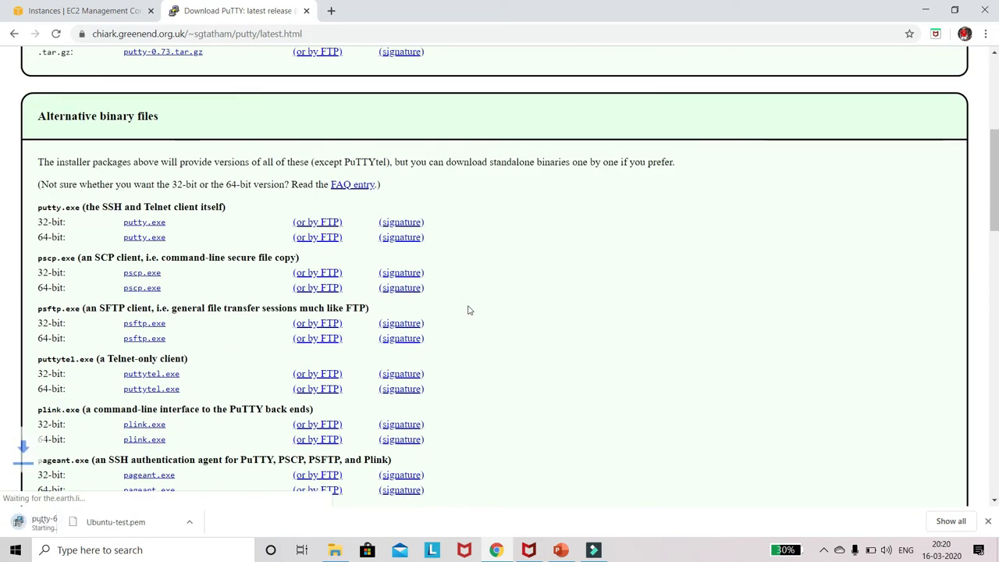
{"action": "scroll", "coordinate": [469, 309], "scroll_direction": "down", "scroll_amount": 2}
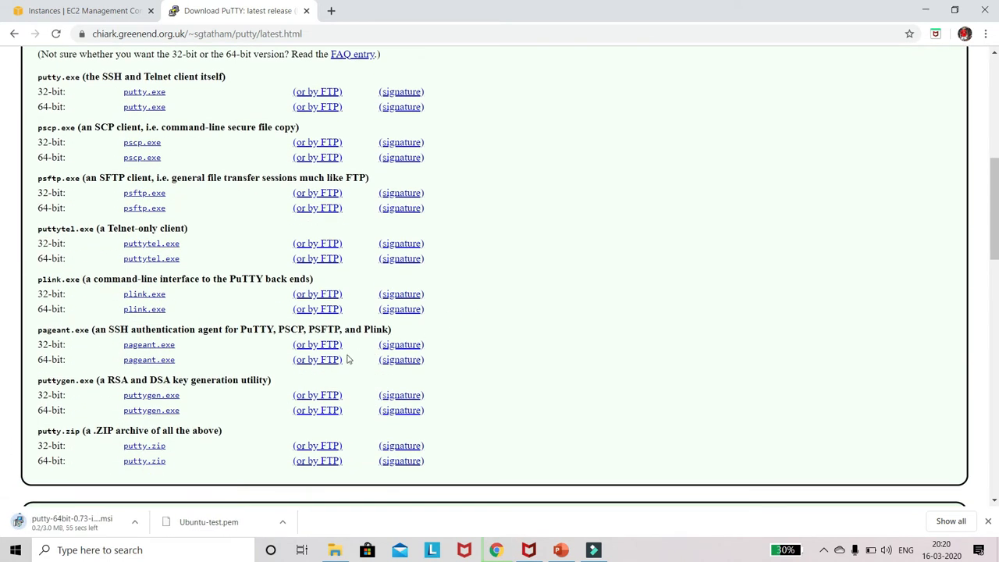
{"action": "left_click", "coordinate": [147, 412]}
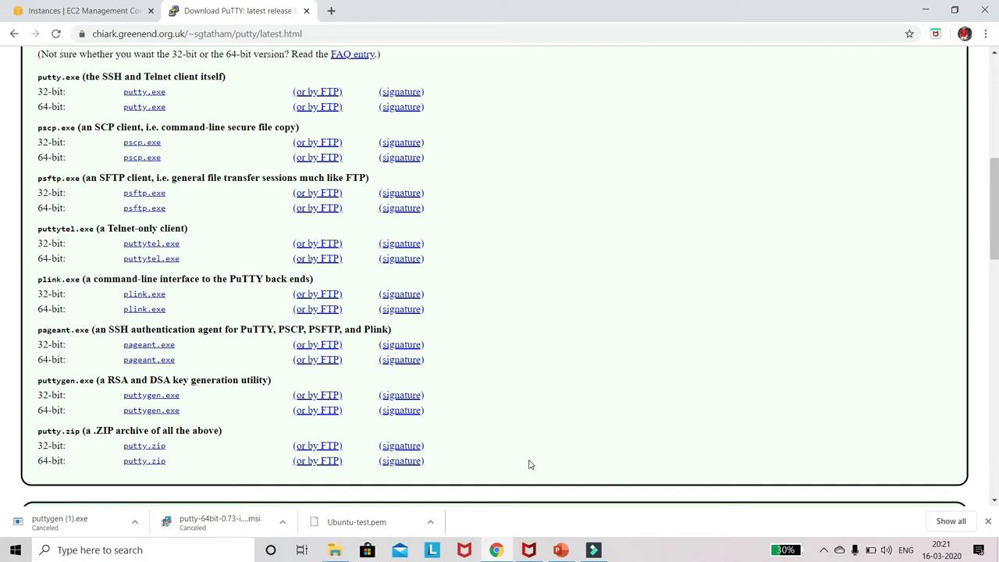
Step: Open PuTTYgen and load the private key file Ubuntu-test.pem from the Downloads folder
{"action": "left_click", "coordinate": [82, 551]}
{"action": "type", "text": "pu"}
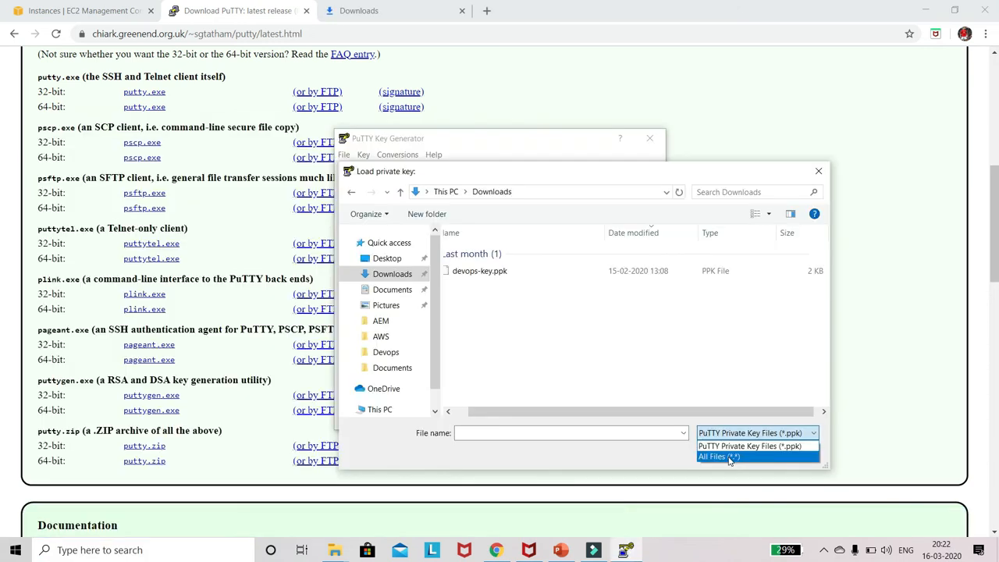
{"action": "left_click", "coordinate": [722, 455]}
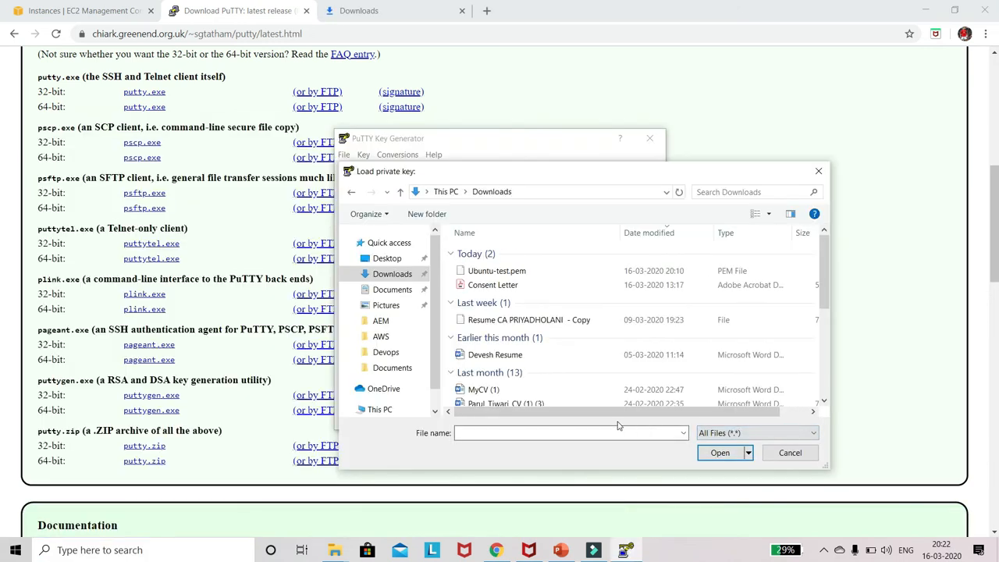
{"action": "double_click", "coordinate": [542, 279]}
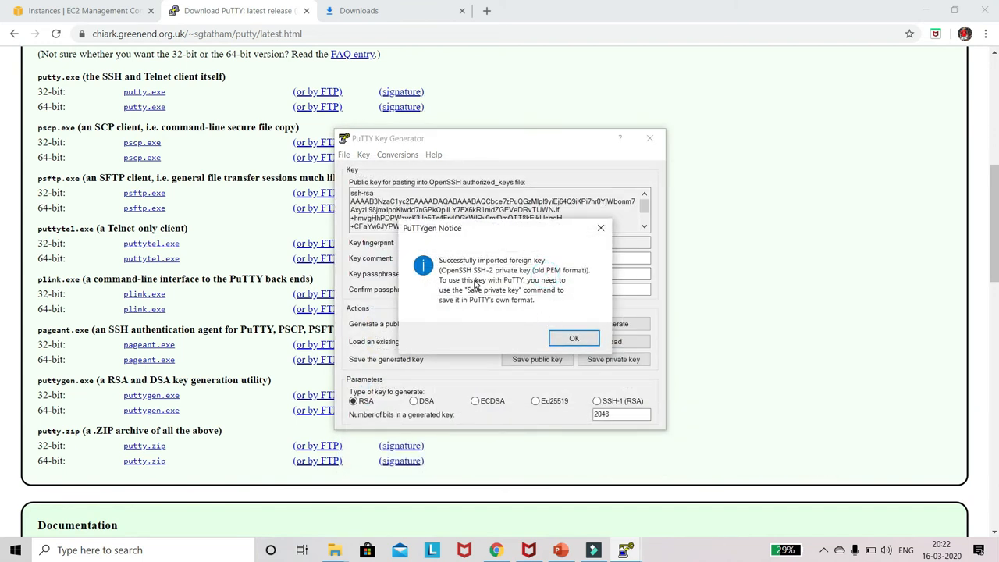
{"action": "left_click", "coordinate": [573, 340]}
Step: Save the imported private key without a passphrase as Ubuntu-test.ppk in the Downloads folder
{"action": "left_click", "coordinate": [608, 361]}
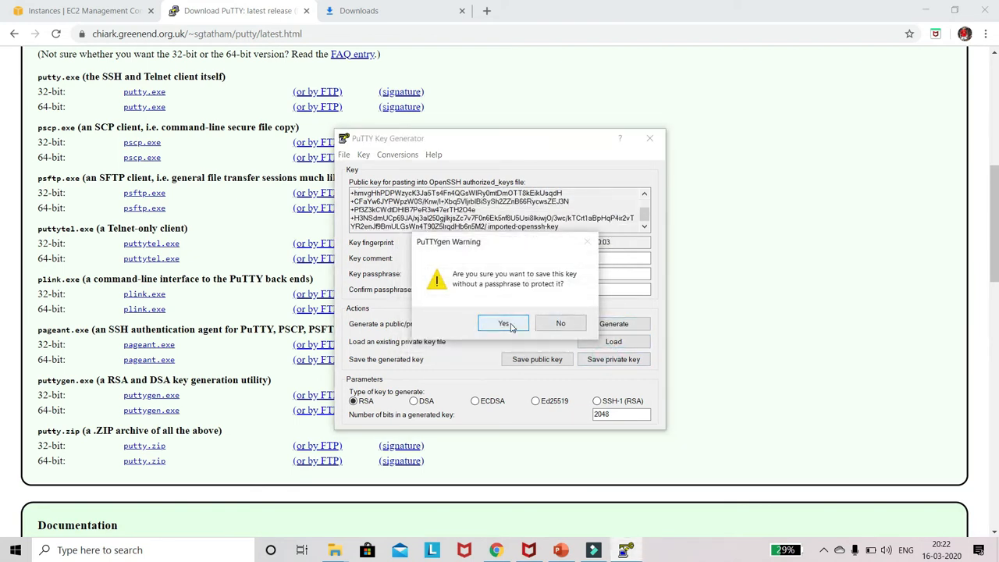
{"action": "left_click", "coordinate": [504, 324]}
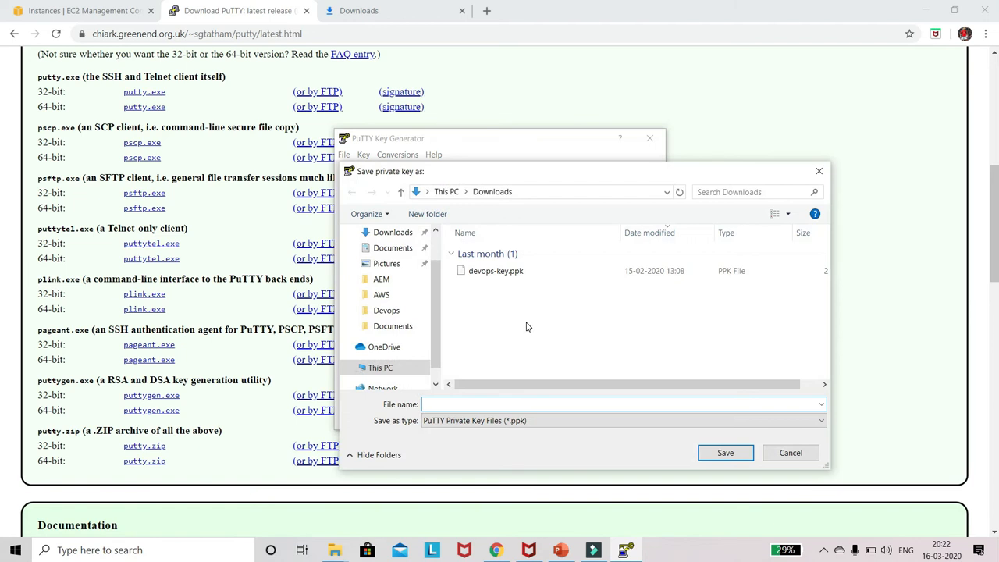
{"action": "left_click", "coordinate": [521, 417]}
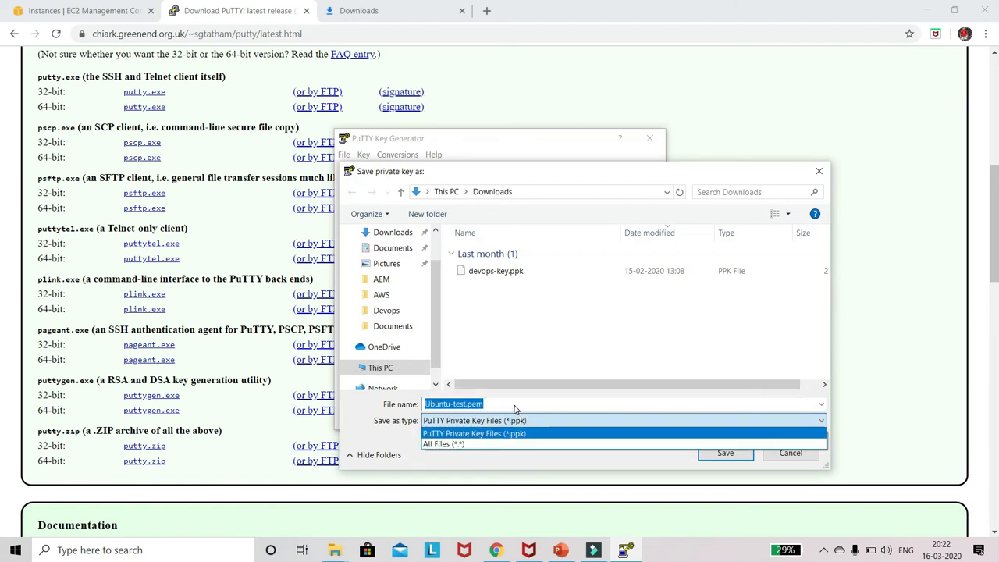
{"action": "left_click", "coordinate": [515, 405]}
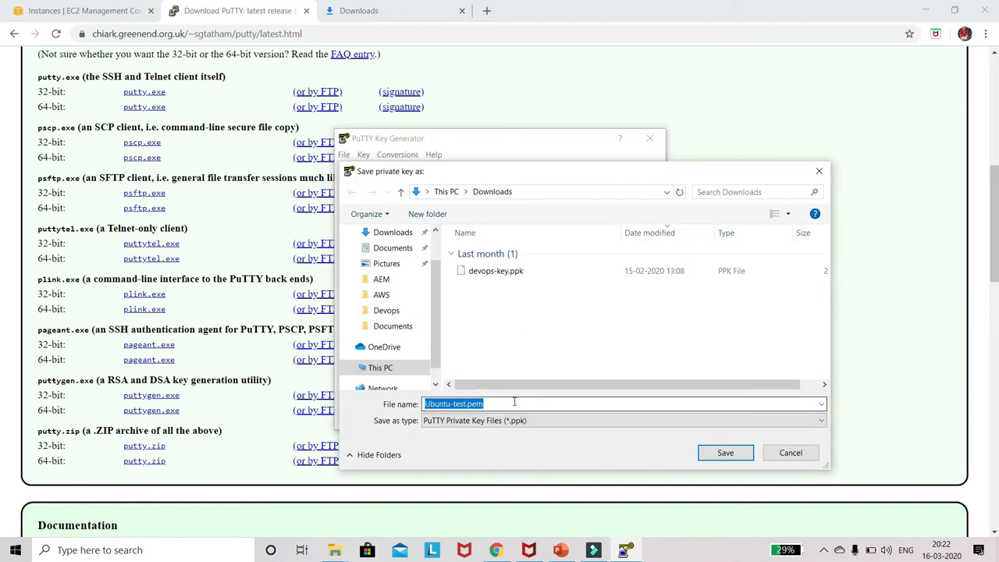
{"action": "type", "text": "Ubuntu-test.ppk"}
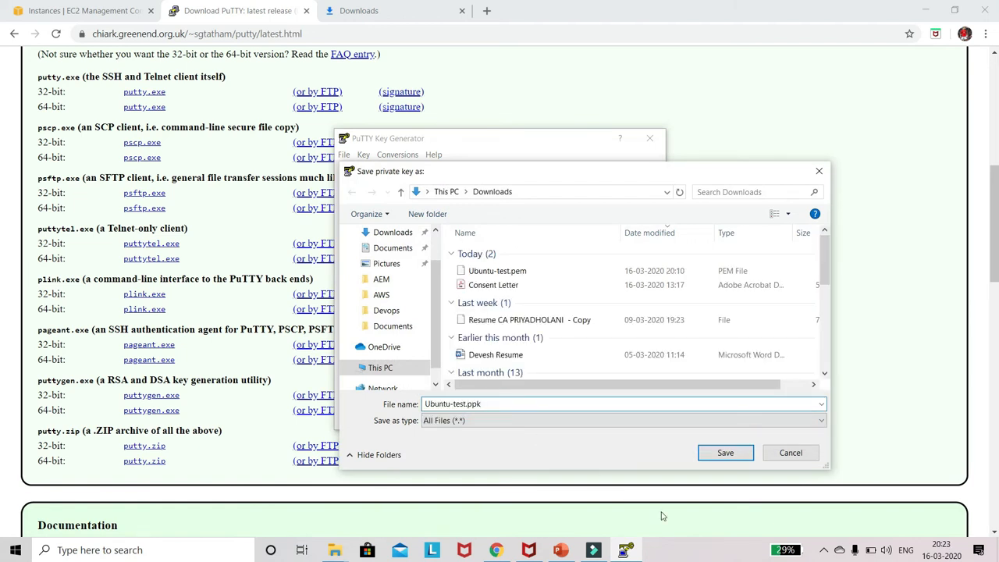
{"action": "left_click", "coordinate": [725, 452]}
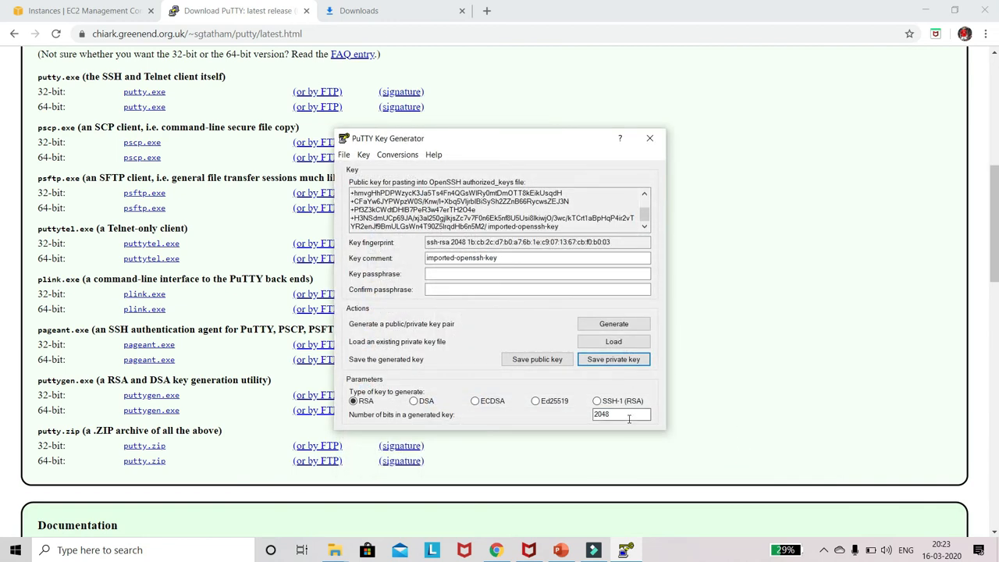
Step: Open PuTTY and set its host name to the Ubuntu instance's IPv4 public IP, 13.59.27.127, copied from the EC2 console
{"action": "left_click", "coordinate": [95, 549]}
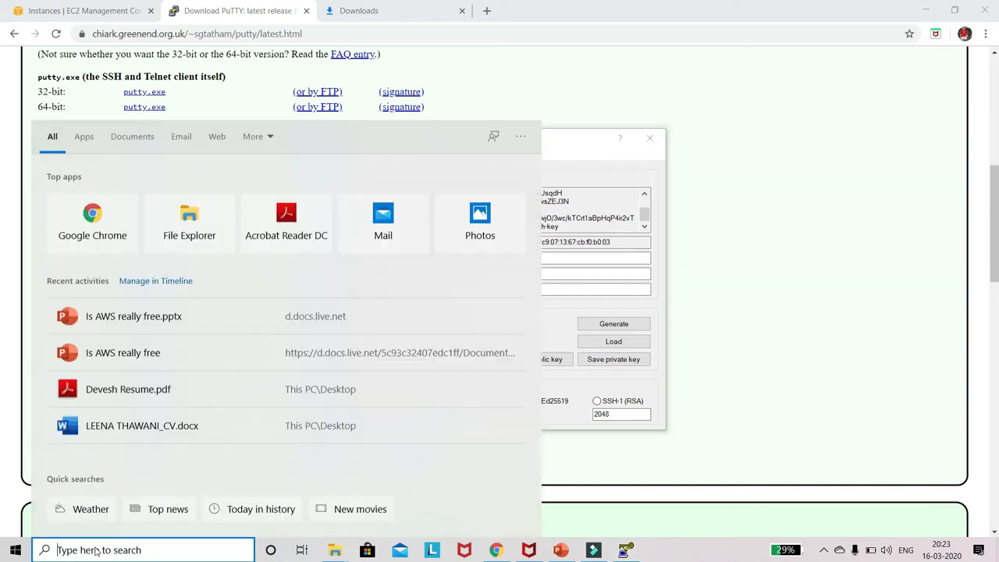
{"action": "type", "text": "putty"}
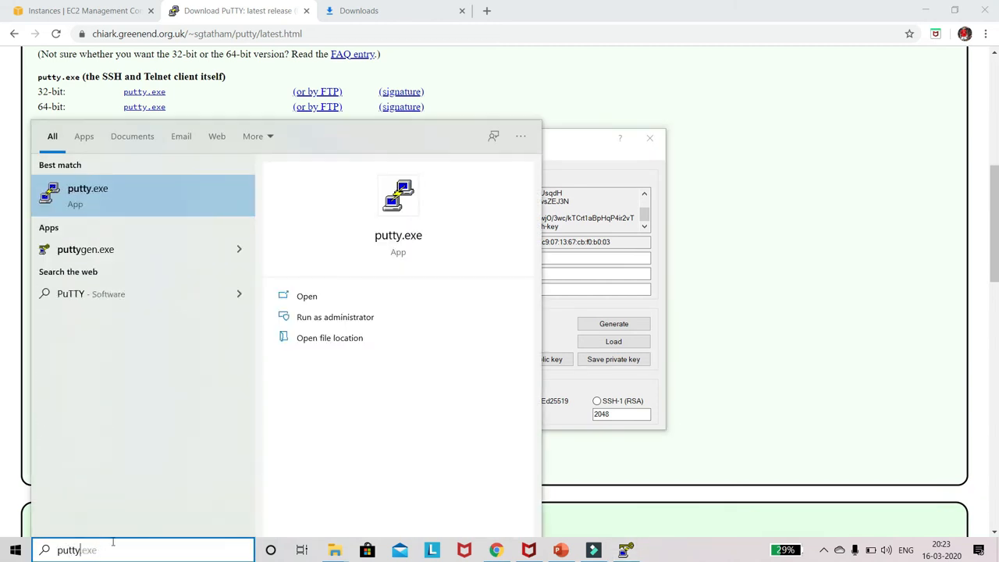
{"action": "left_click", "coordinate": [102, 191]}
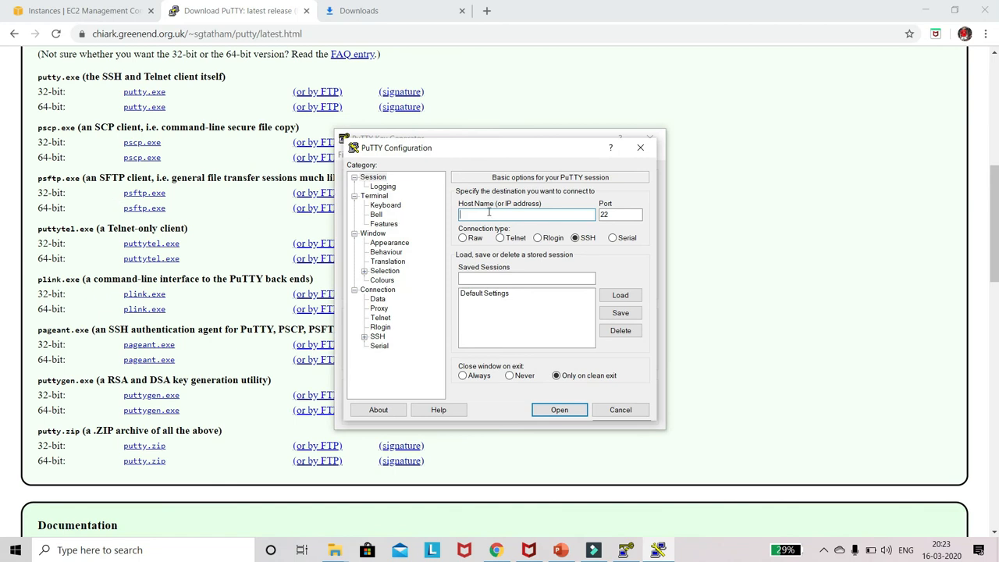
{"action": "left_click", "coordinate": [103, 10]}
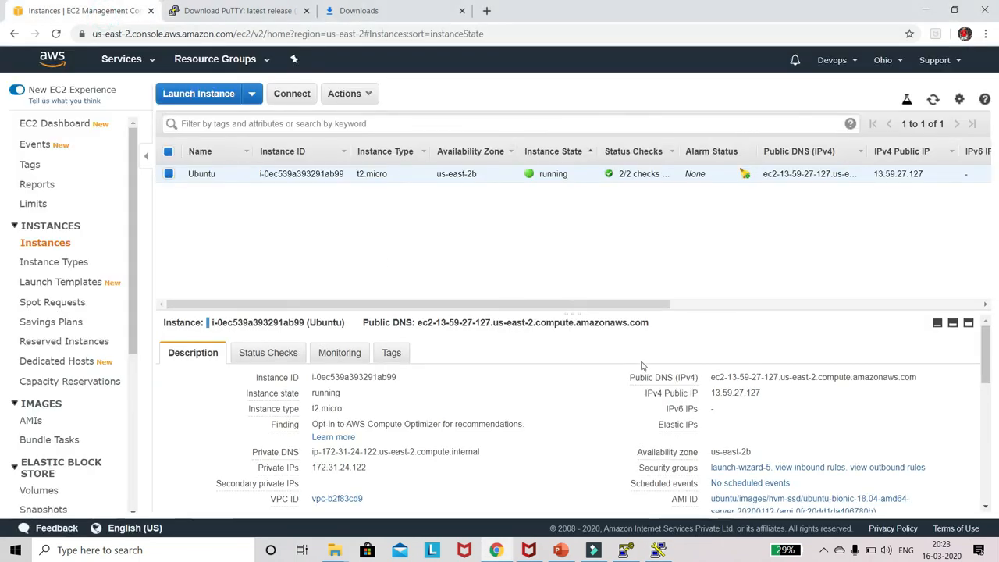
{"action": "left_click_drag", "start_coordinate": [761, 394], "coordinate": [711, 401]}
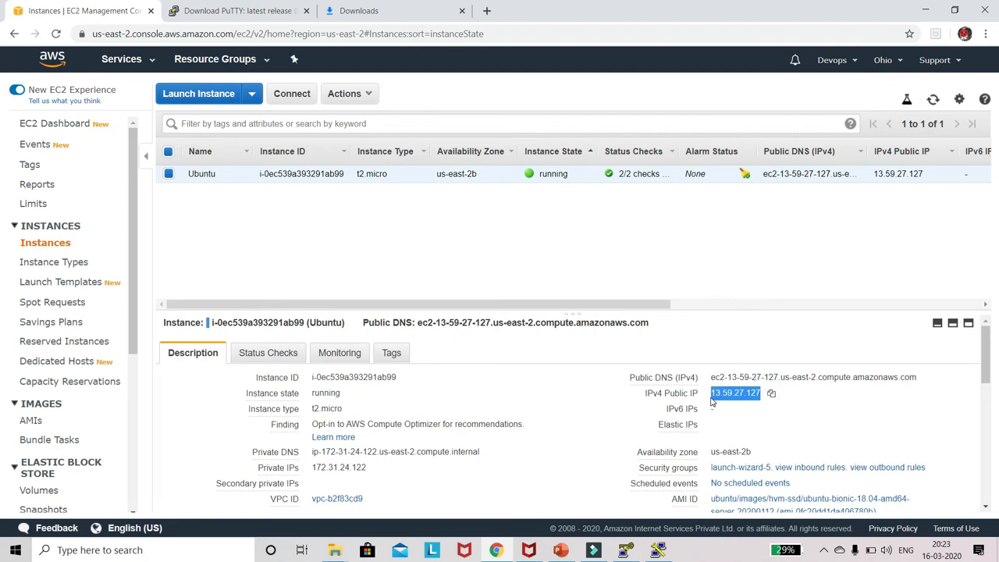
{"action": "left_click", "coordinate": [772, 394]}
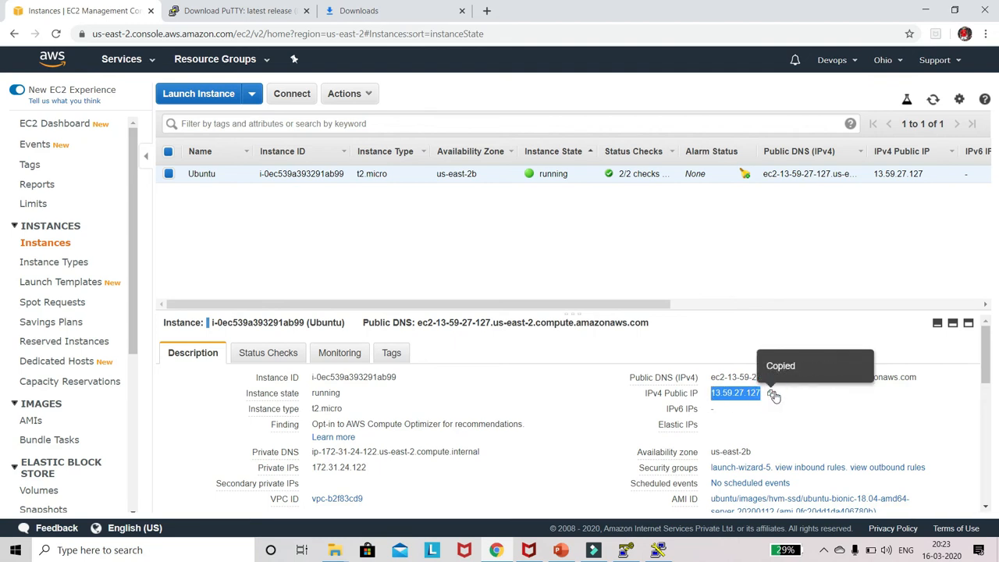
{"action": "left_click", "coordinate": [657, 549]}
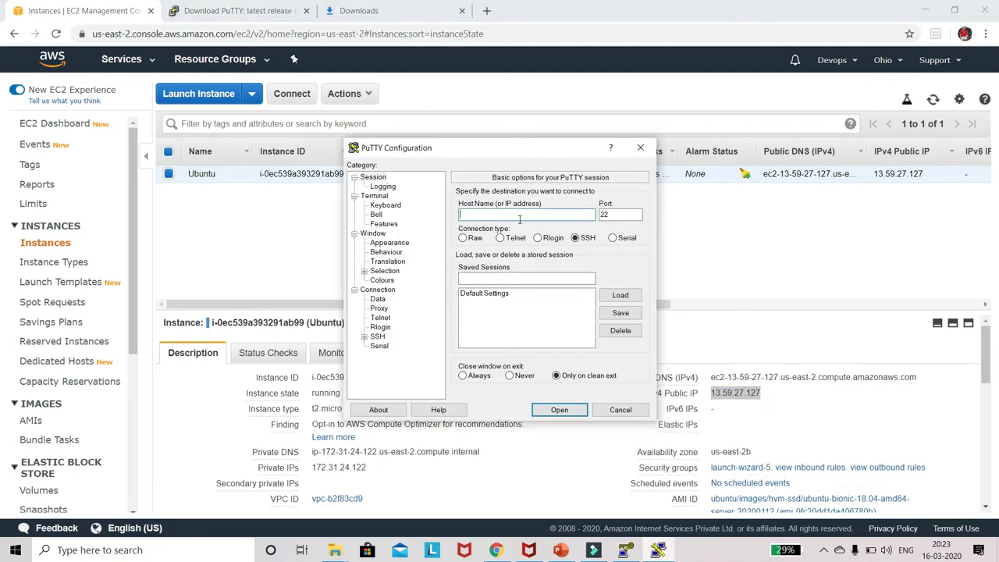
{"action": "left_click", "coordinate": [556, 215]}
{"action": "key", "text": "ctrl+v"}
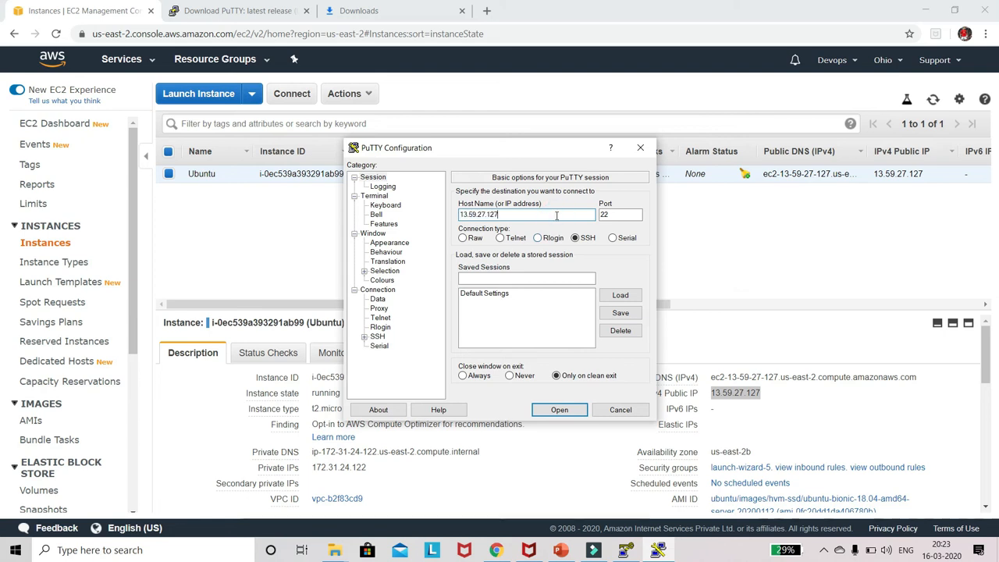
Step: Select Ubuntu-test.ppk from Downloads as the private key file for PuTTY's SSH authentication
{"action": "left_click", "coordinate": [364, 337]}
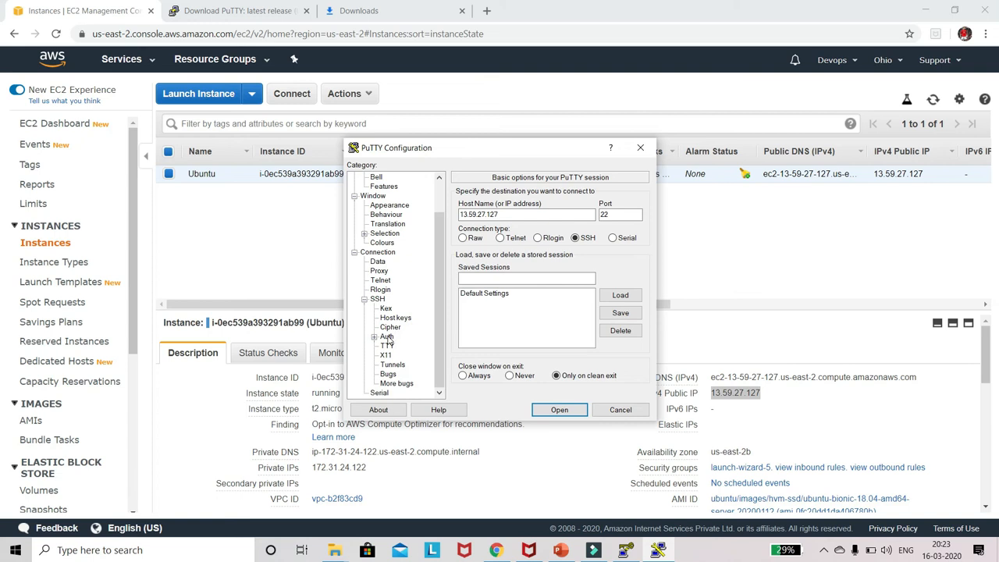
{"action": "left_click", "coordinate": [386, 336]}
{"action": "left_click", "coordinate": [539, 322]}
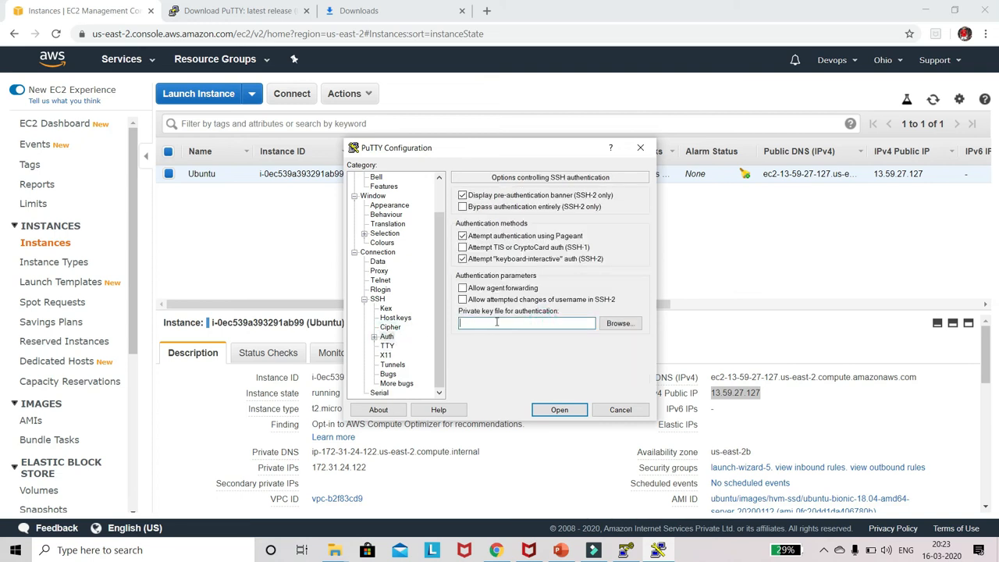
{"action": "left_click", "coordinate": [620, 324]}
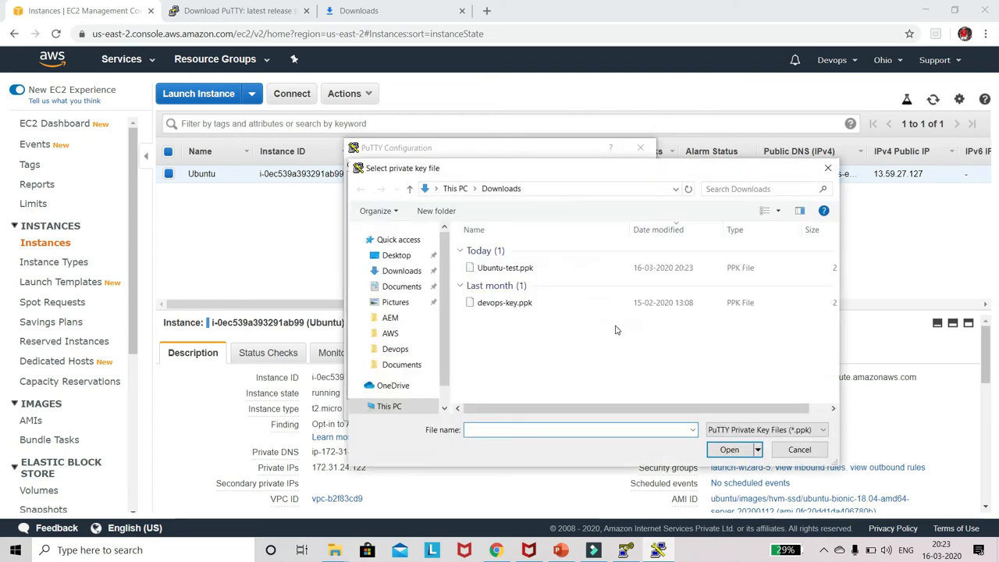
{"action": "double_click", "coordinate": [542, 270]}
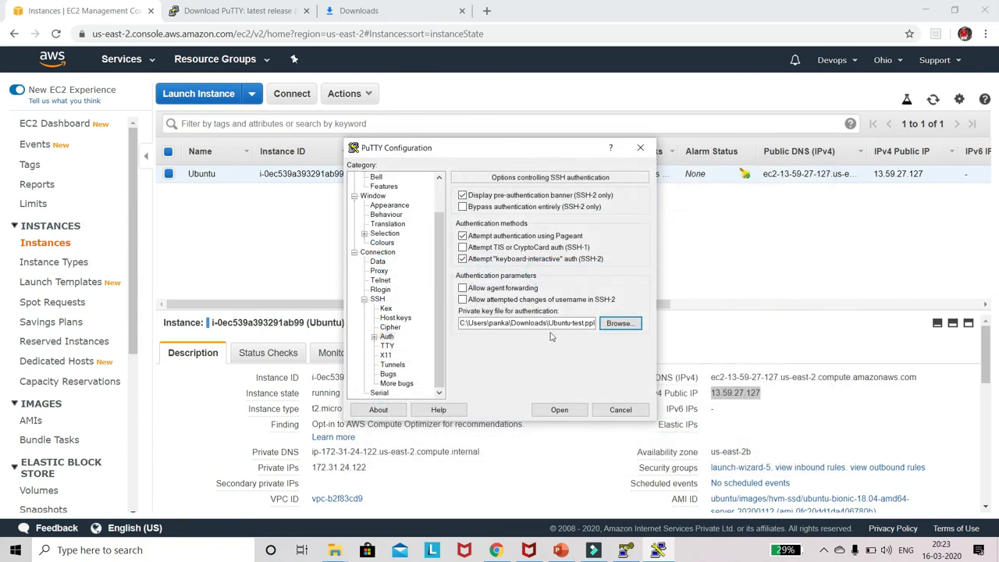
Step: Open the SSH session, accept the server's host key, and log in as ubuntu
{"action": "left_click", "coordinate": [558, 410]}
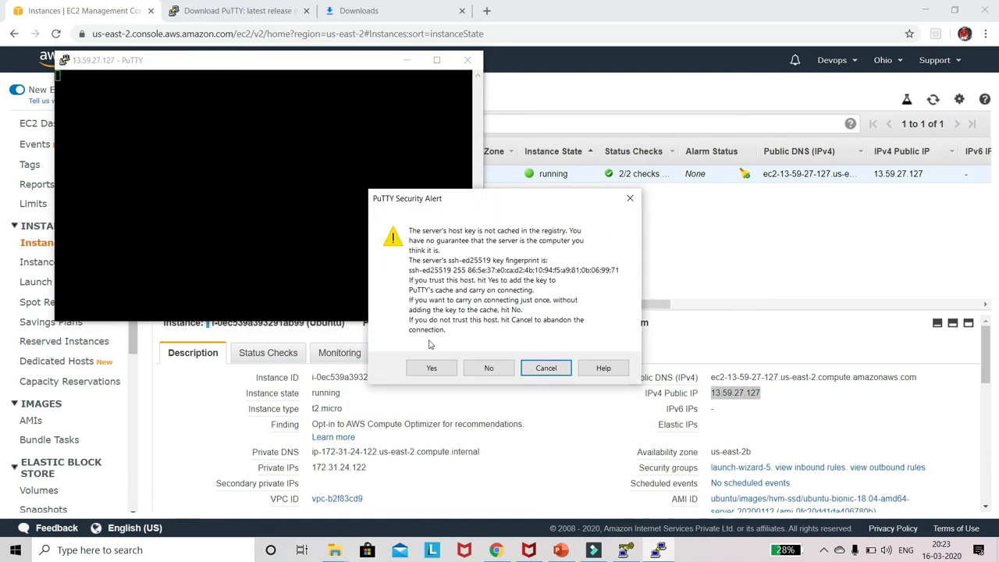
{"action": "left_click", "coordinate": [435, 370]}
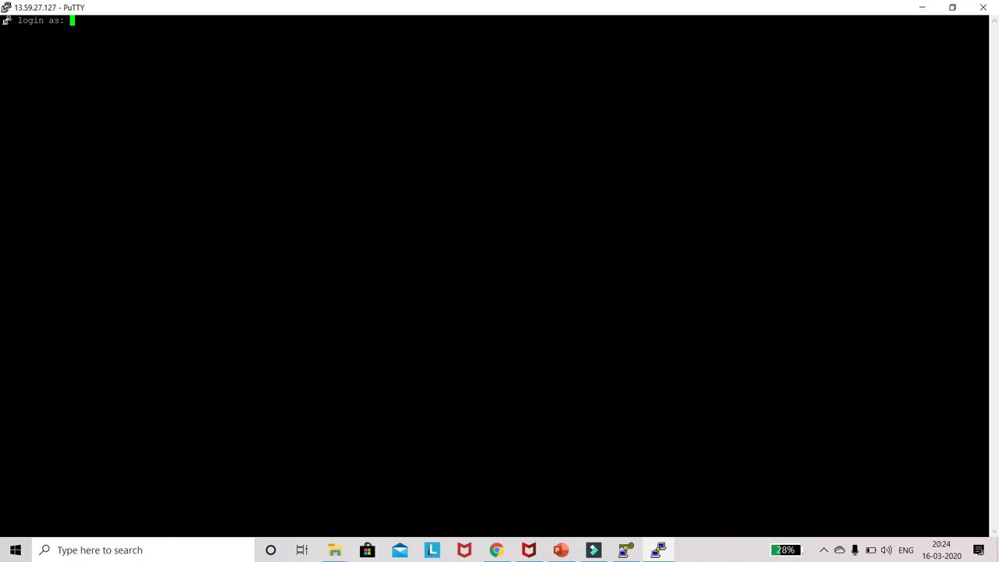
{"action": "type", "text": "ubunty"}
{"action": "key", "text": "BackSpace"}
{"action": "type", "text": "u"}
{"action": "key", "text": "Return"}
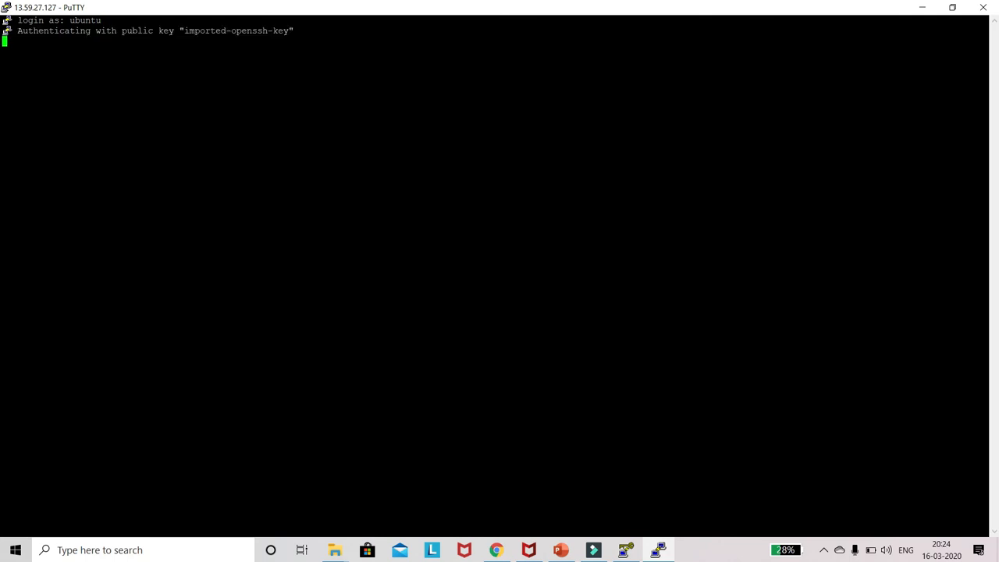